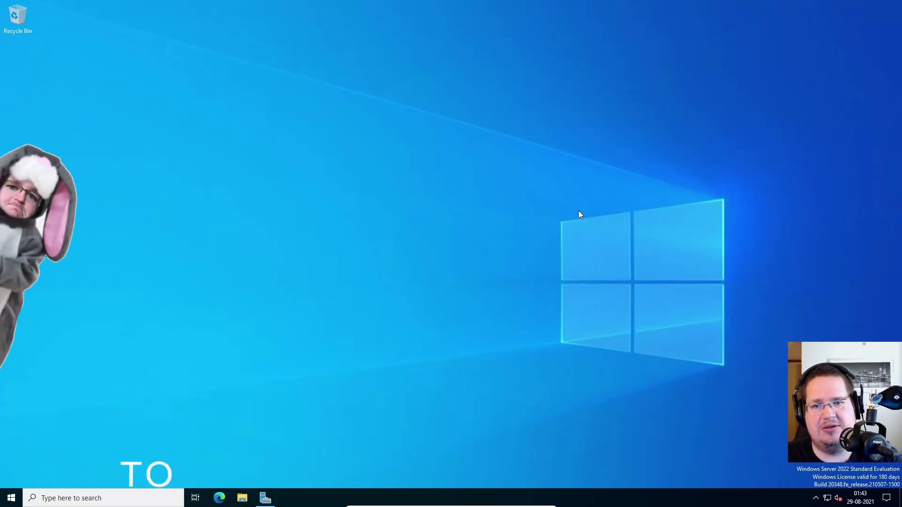
Choose Personalize from the desktop context menu to reach the Background settings page.
right_click(406, 126)
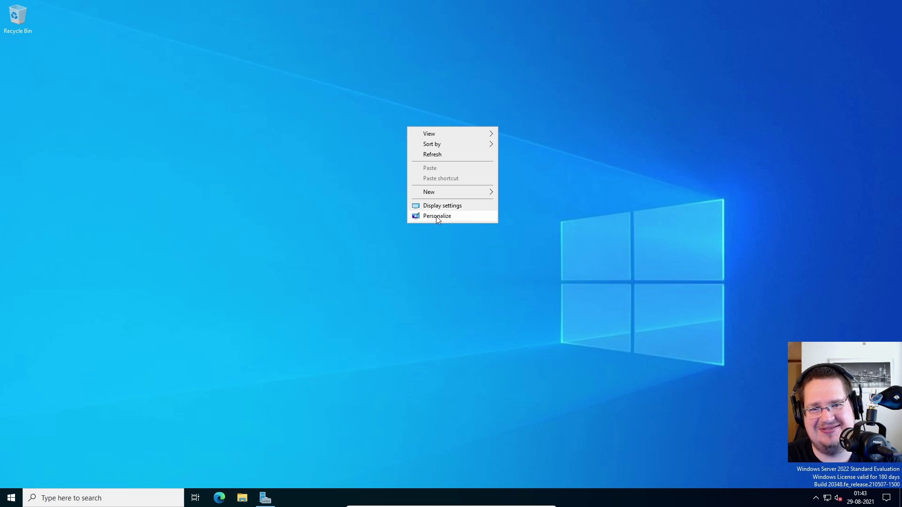
click(437, 216)
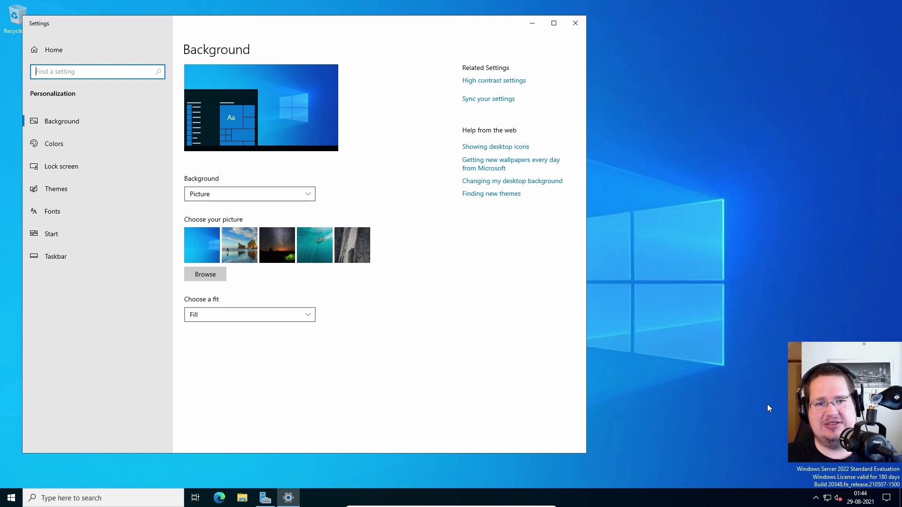
Set the beach photo with rock arches as wallpaper and minimize Settings to preview it.
click(245, 254)
drag(551, 24, 701, 37)
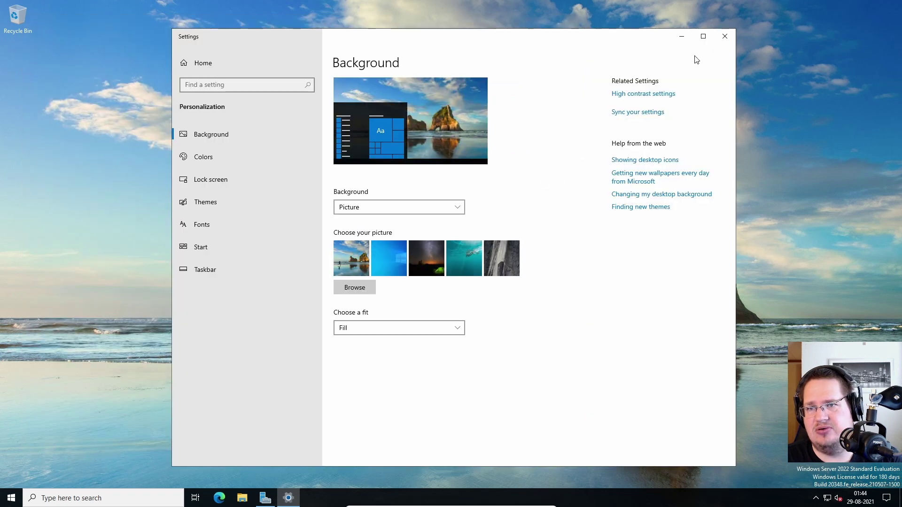
drag(637, 38, 590, 29)
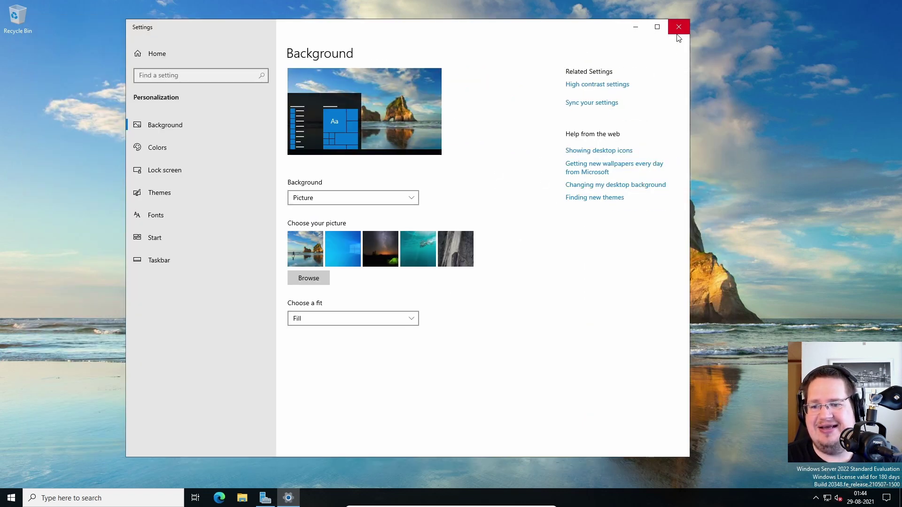
click(636, 26)
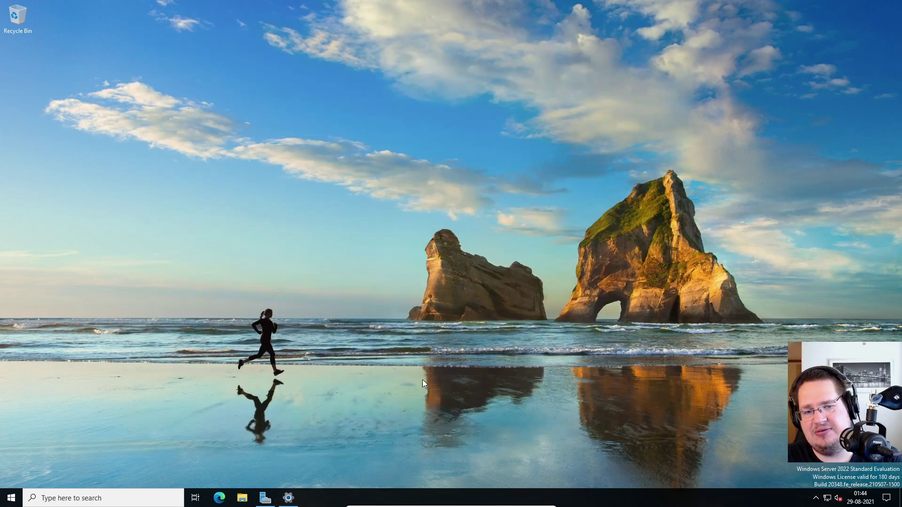
Restore and close the Settings window, then launch Microsoft Edge from the taskbar.
click(288, 498)
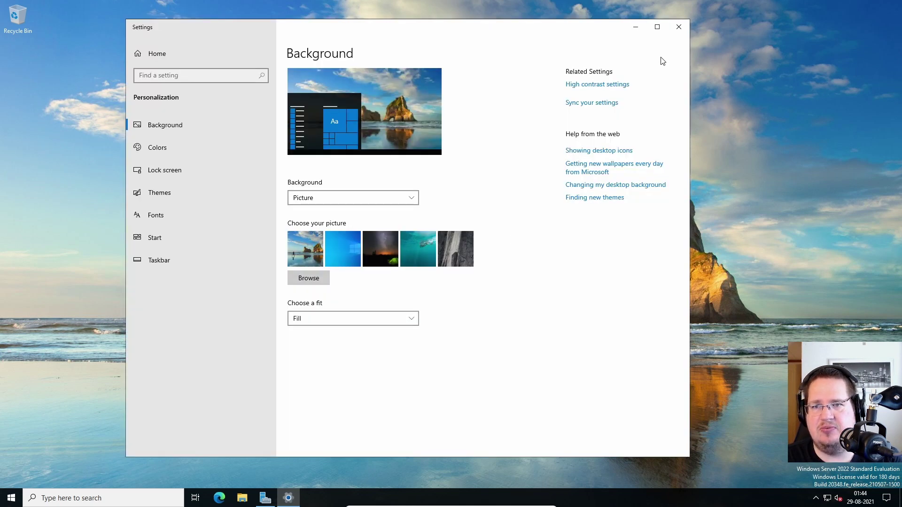
click(678, 26)
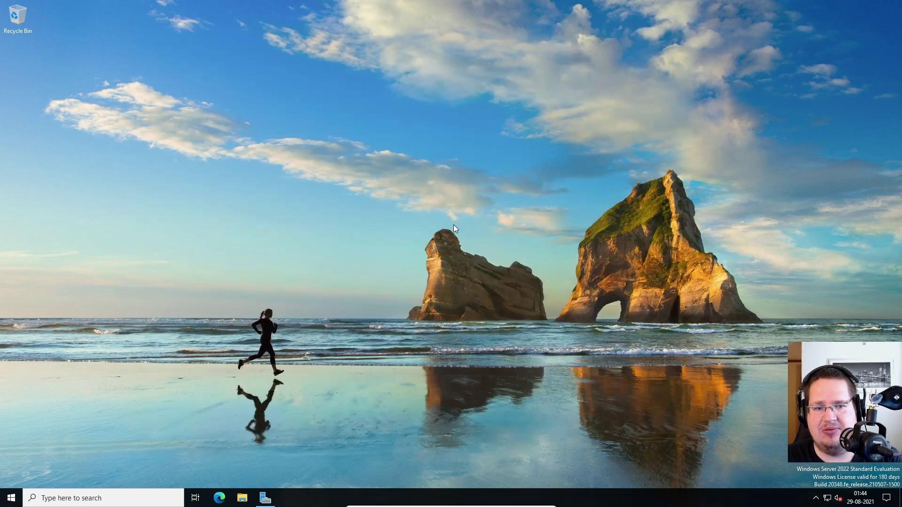
click(220, 498)
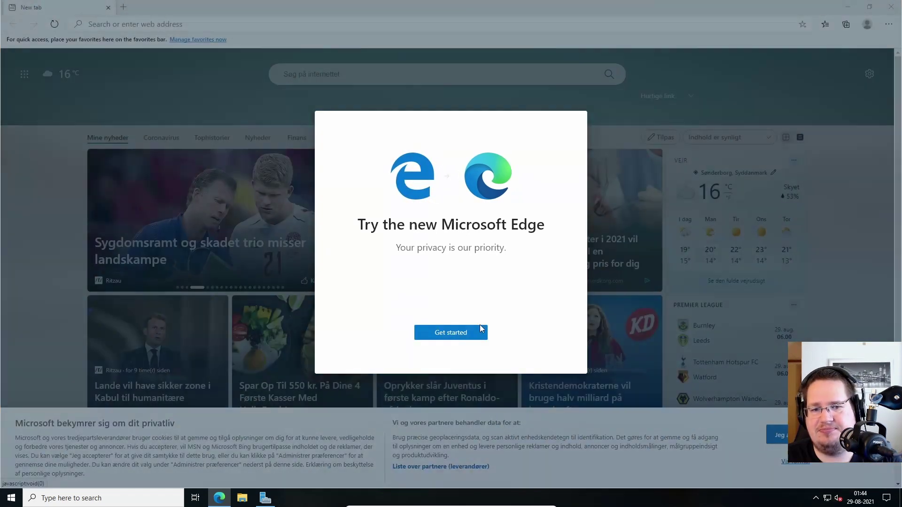
Get through Edge's first-run setup without syncing, then add a new tab and move the window right.
click(479, 331)
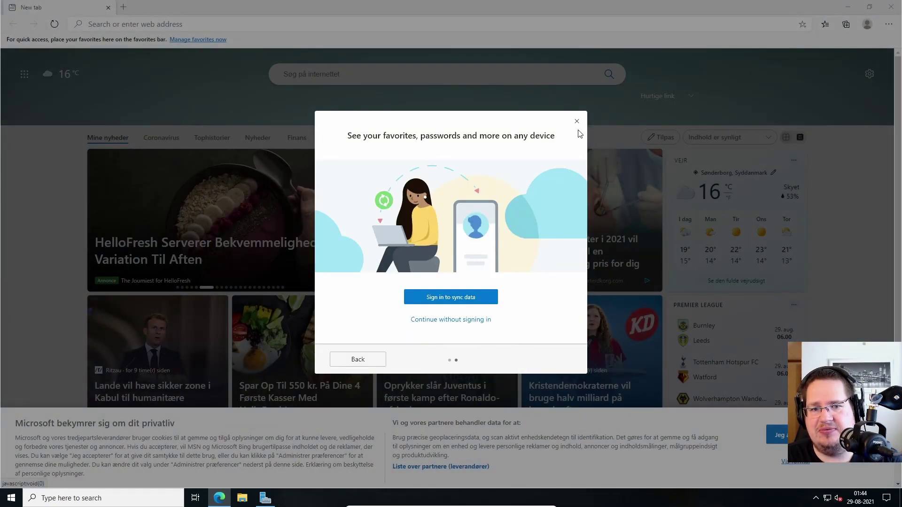
click(476, 320)
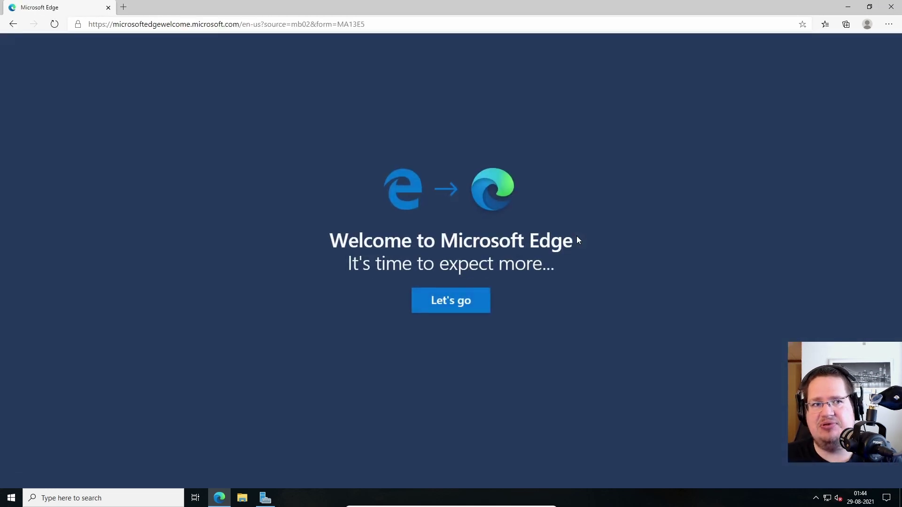
click(122, 8)
drag(374, 18, 592, 21)
Widen the window, close the welcome tab, and accept the news page's cookie notice.
click(296, 16)
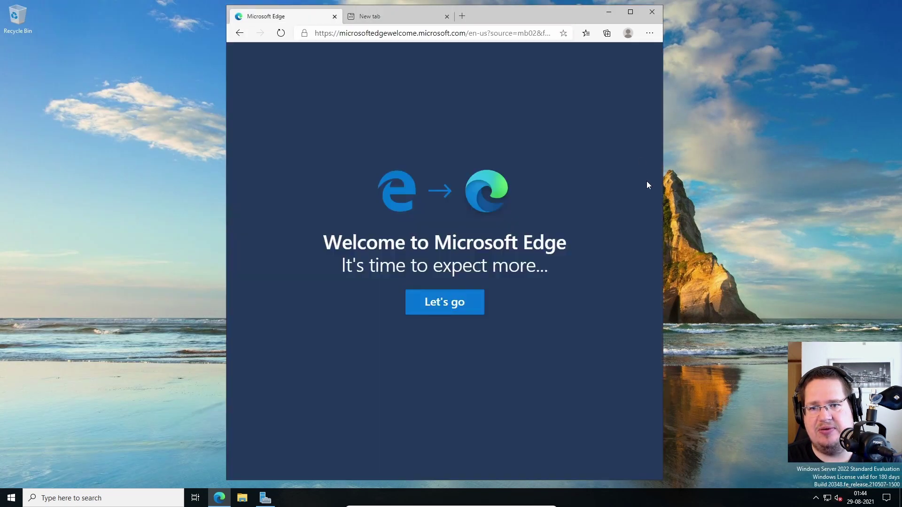
drag(662, 205, 790, 205)
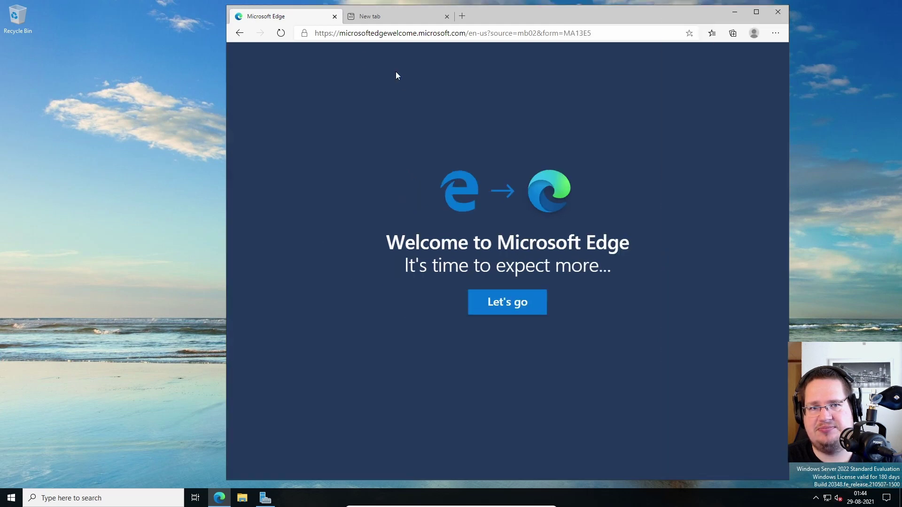
click(334, 16)
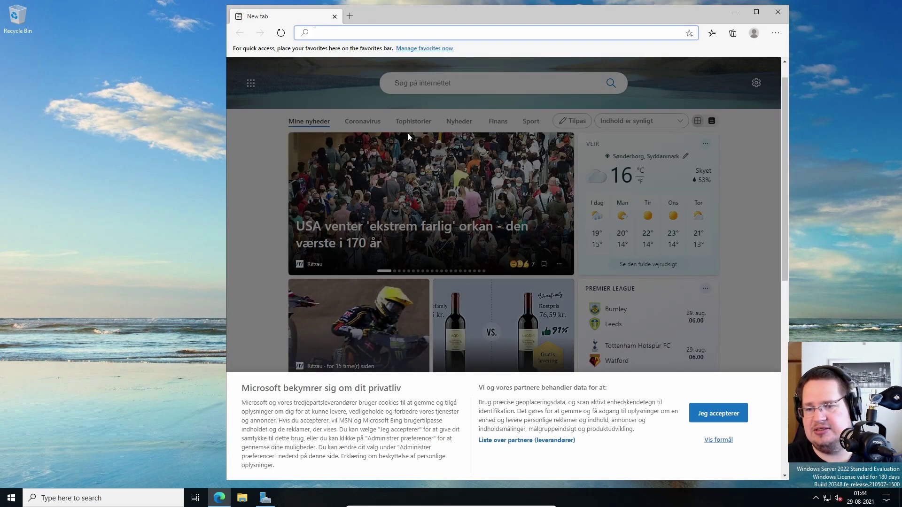
click(718, 412)
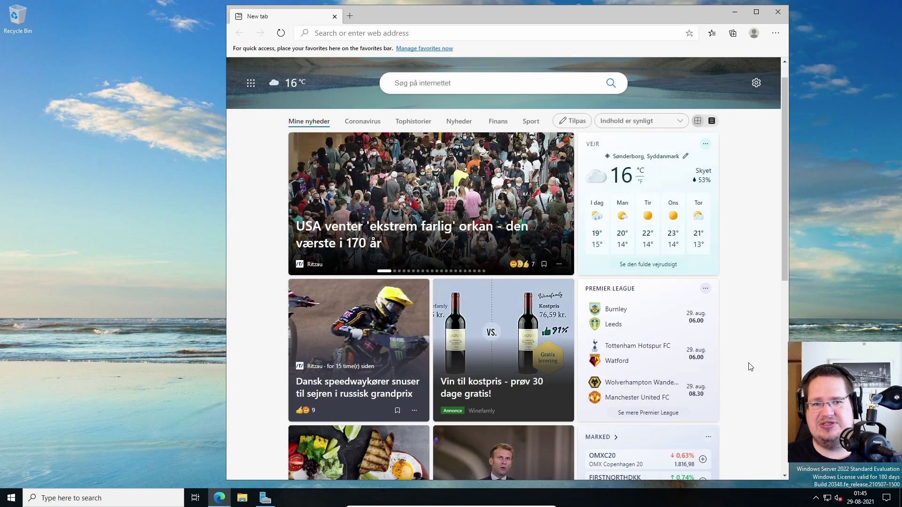
Search for 'freenas', accept the FreeNAS site's cookie notice, then open and close Start.
click(368, 33)
text(freenas)
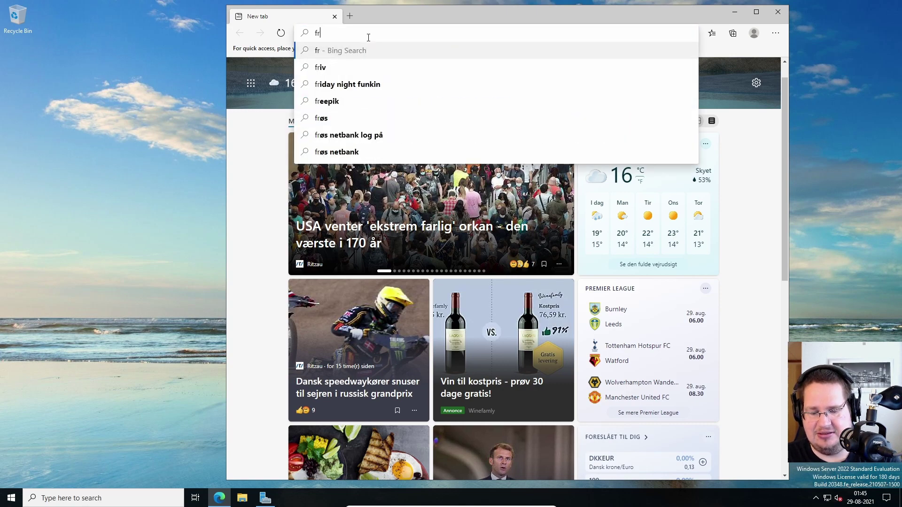
key(Return)
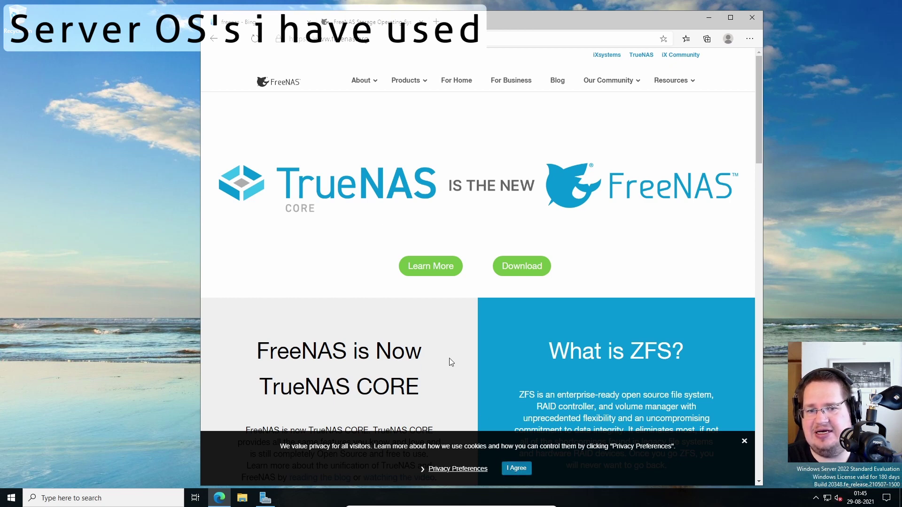
click(512, 472)
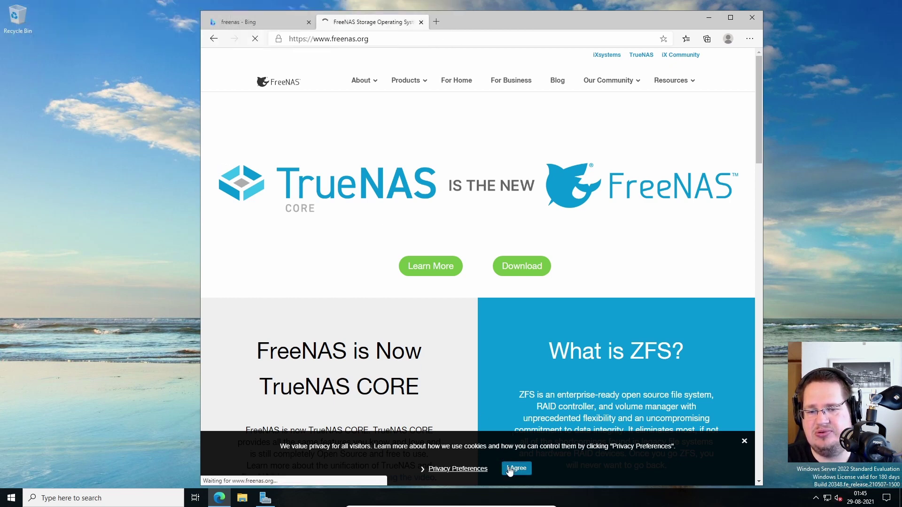
scroll(452, 319, down, 5)
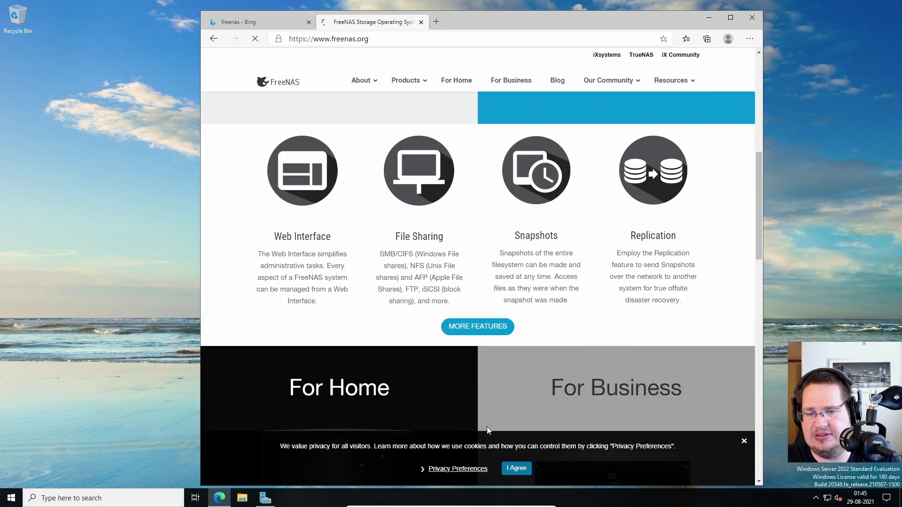
click(512, 473)
scroll(488, 427, down, 5)
scroll(387, 205, down, 4)
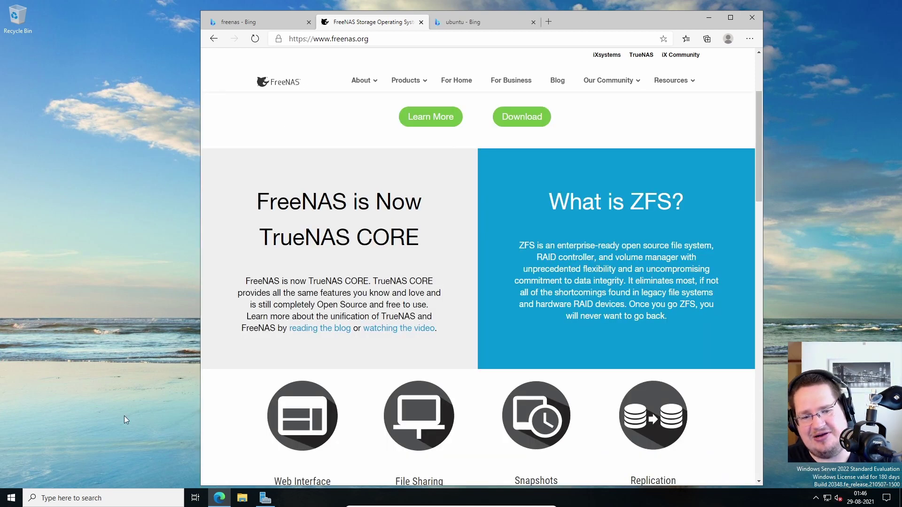
click(12, 498)
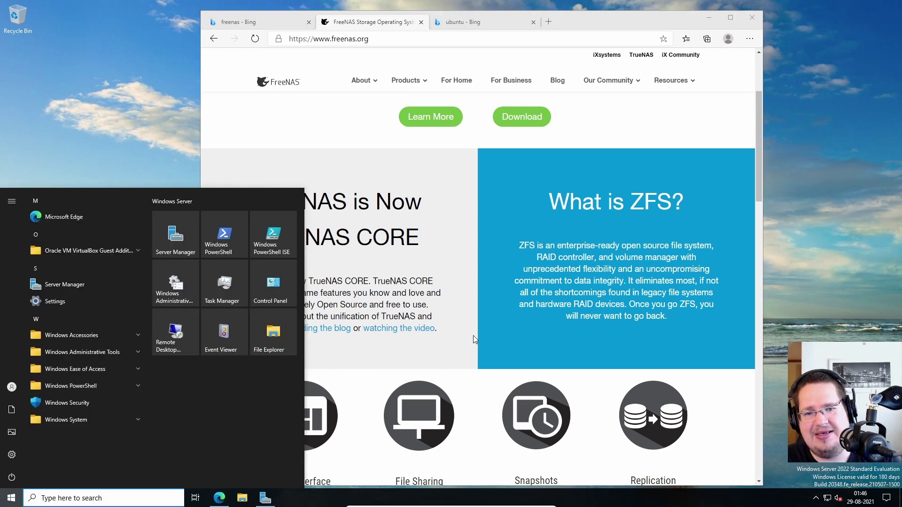
click(346, 146)
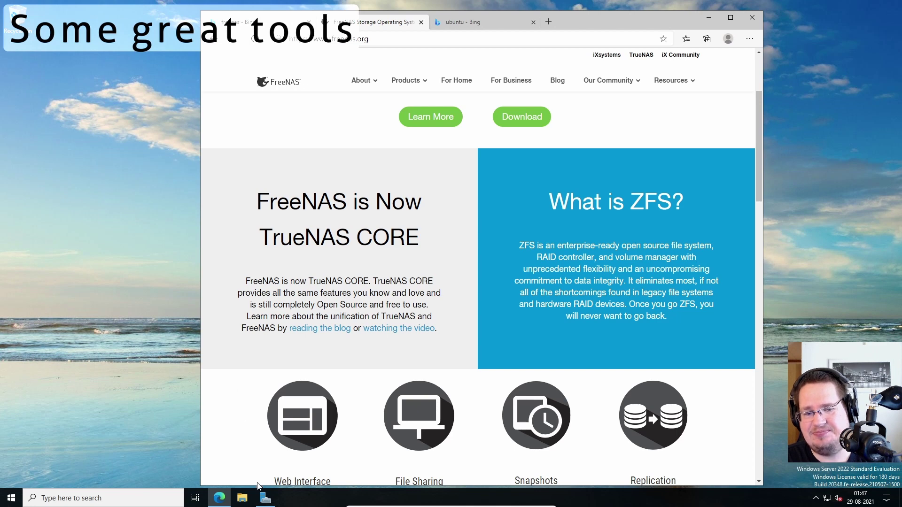
Open Server Manager maximized and view its Local Server and All Servers pages.
click(265, 497)
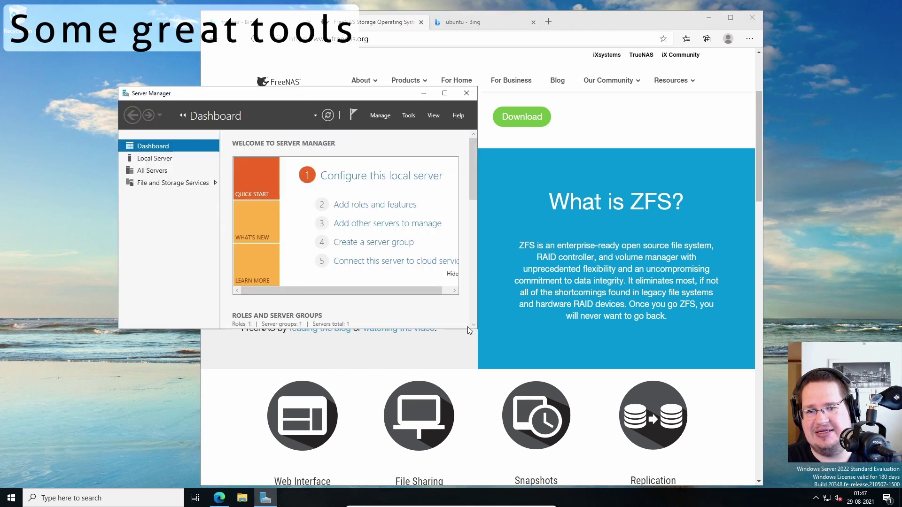
key(super+Up)
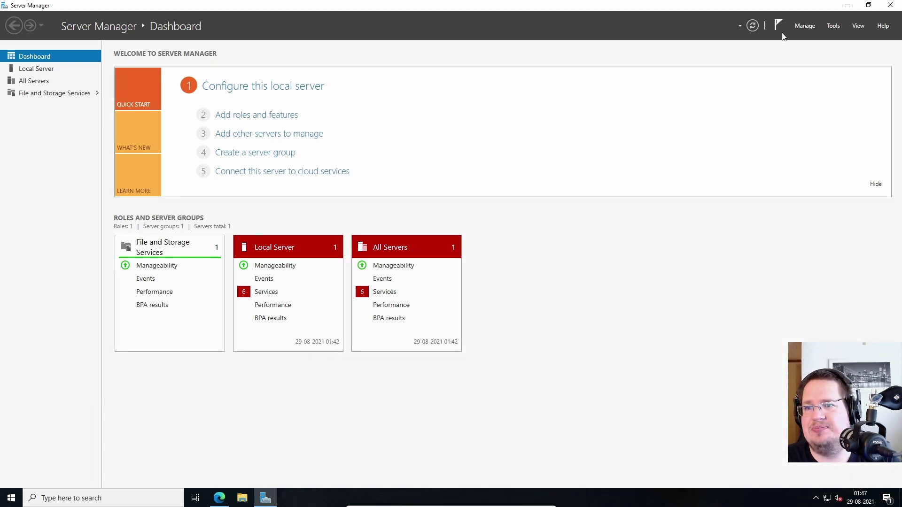
click(41, 71)
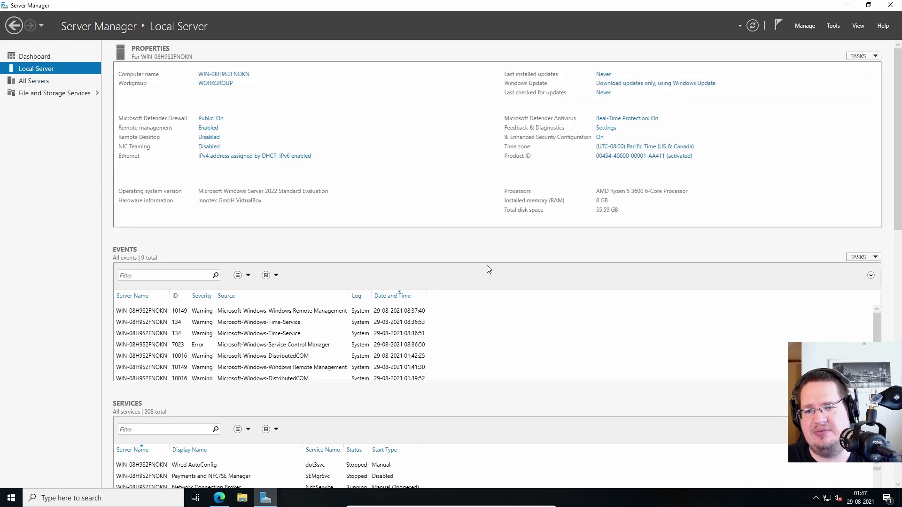
scroll(528, 317, down, 3)
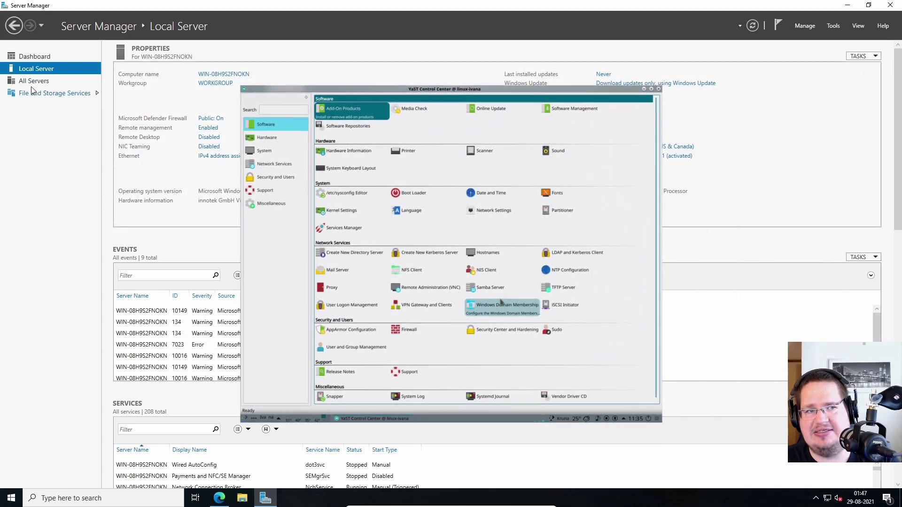
click(33, 81)
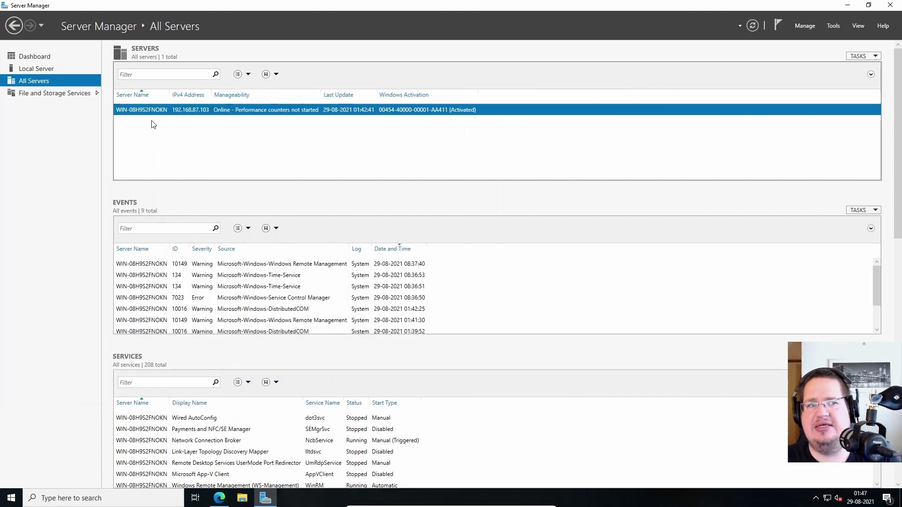
Browse File and Storage Services volumes, pools and servers, return to Dashboard, and open notifications.
click(54, 93)
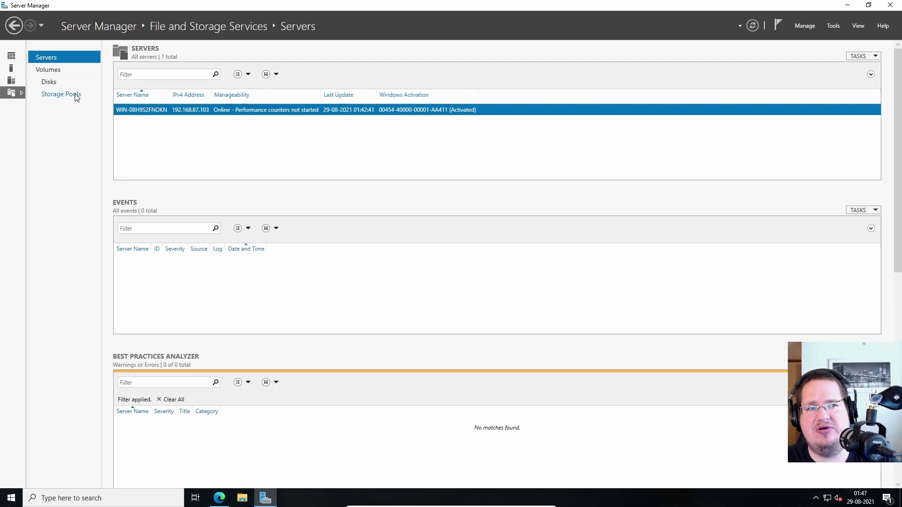
click(49, 70)
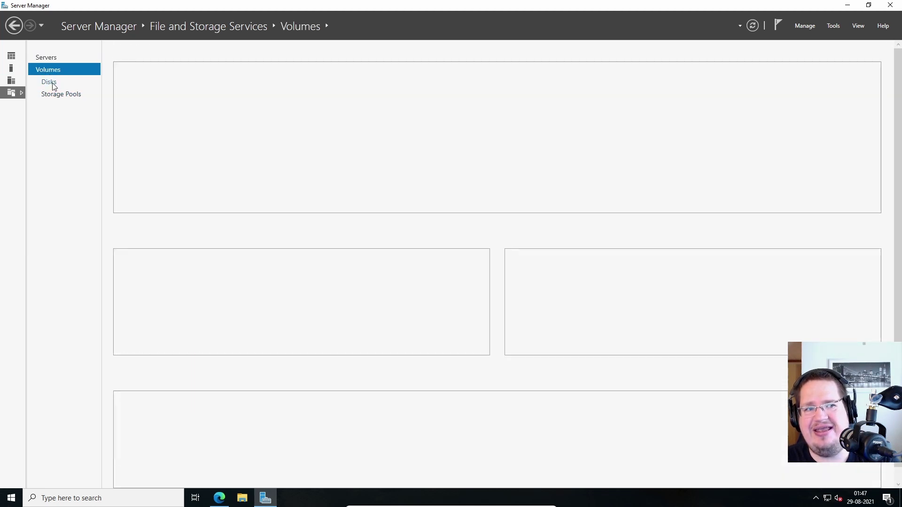
click(51, 95)
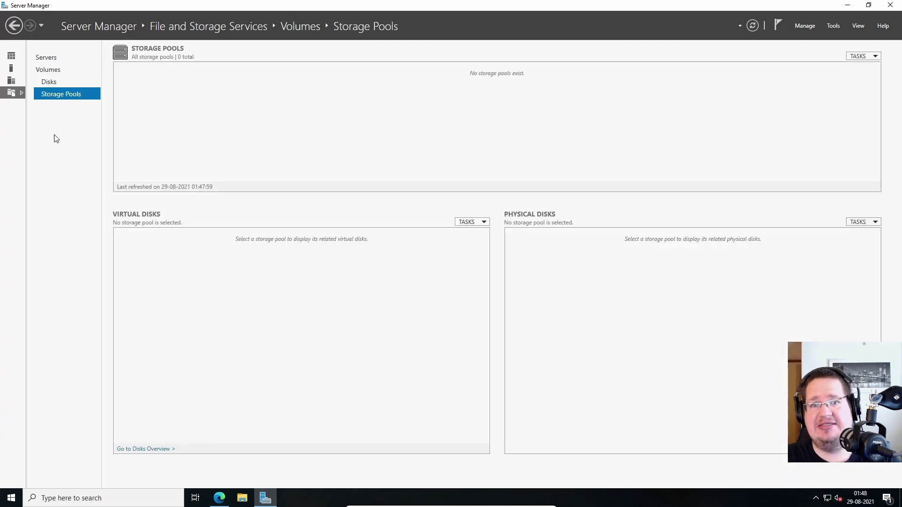
click(46, 57)
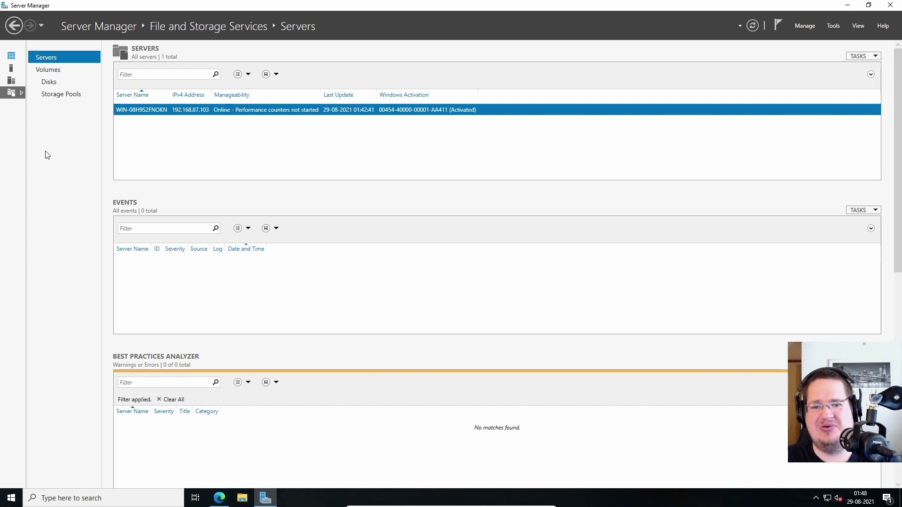
key(alt+Left)
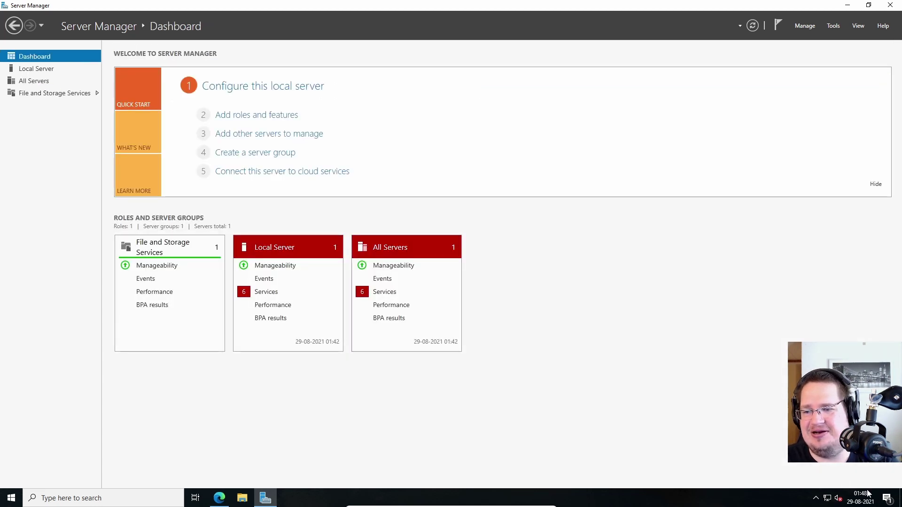
click(886, 502)
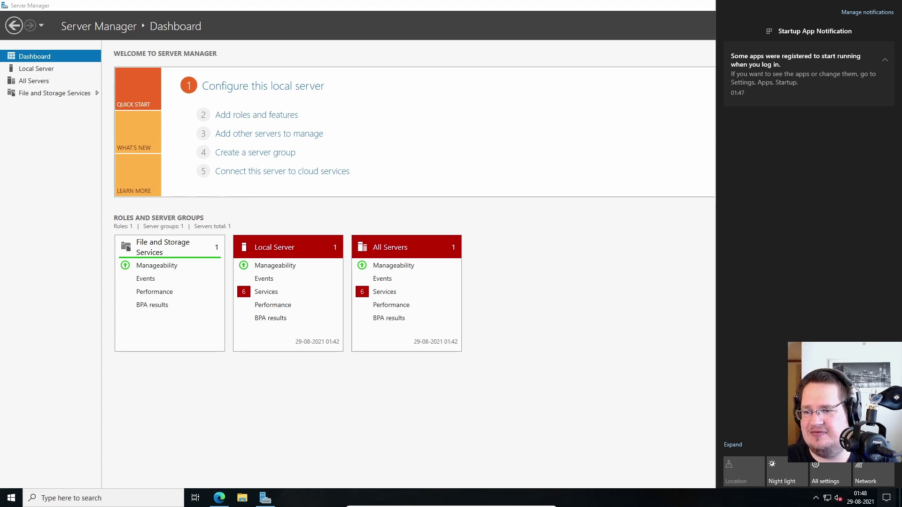
click(768, 485)
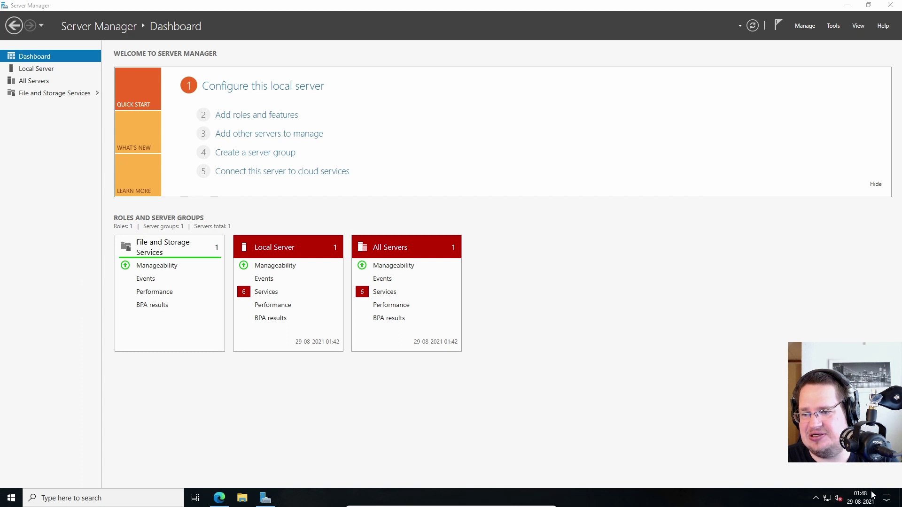
click(805, 25)
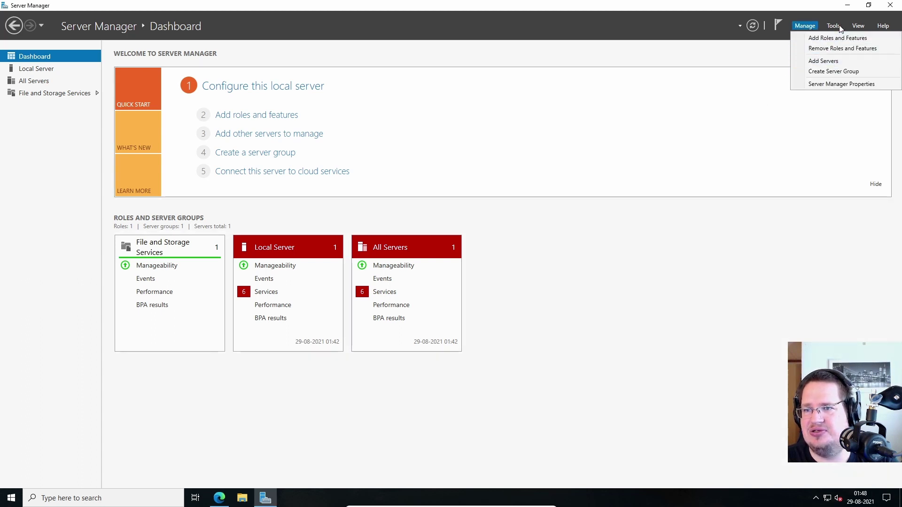
mouse_move(833, 25)
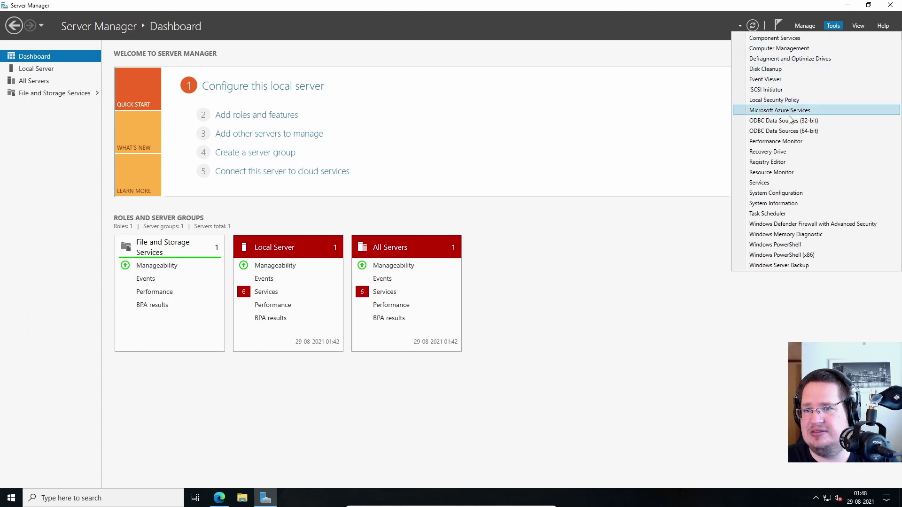
click(774, 215)
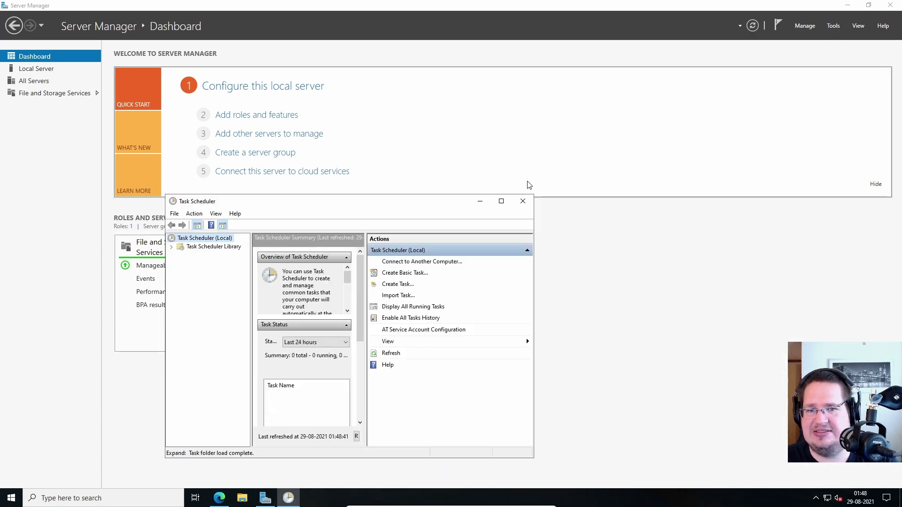
click(522, 201)
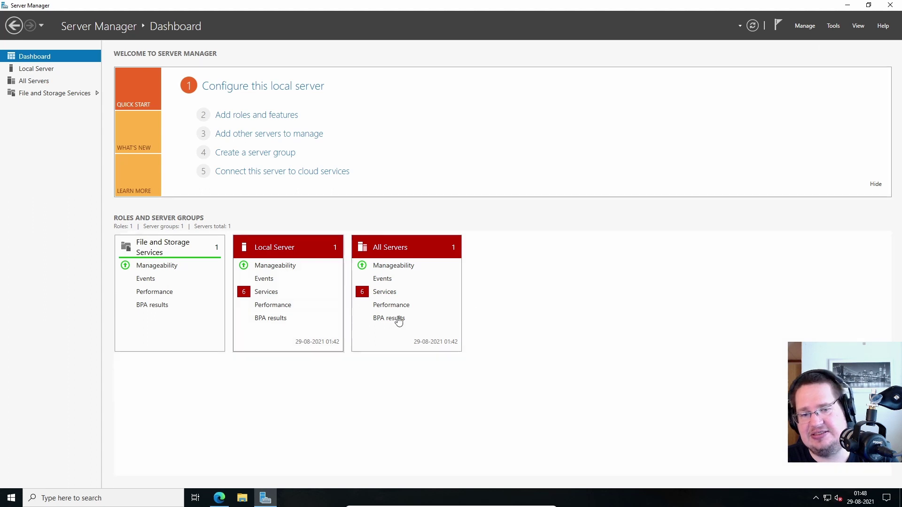
click(833, 26)
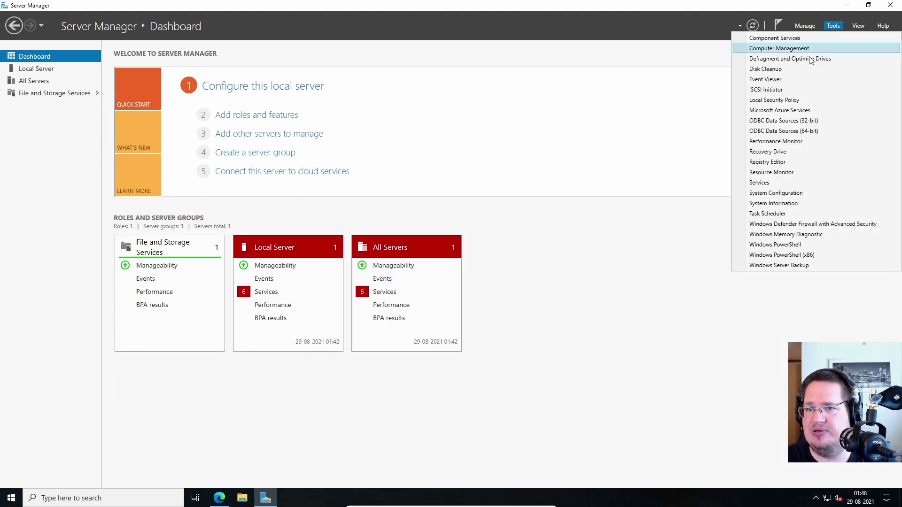
click(797, 182)
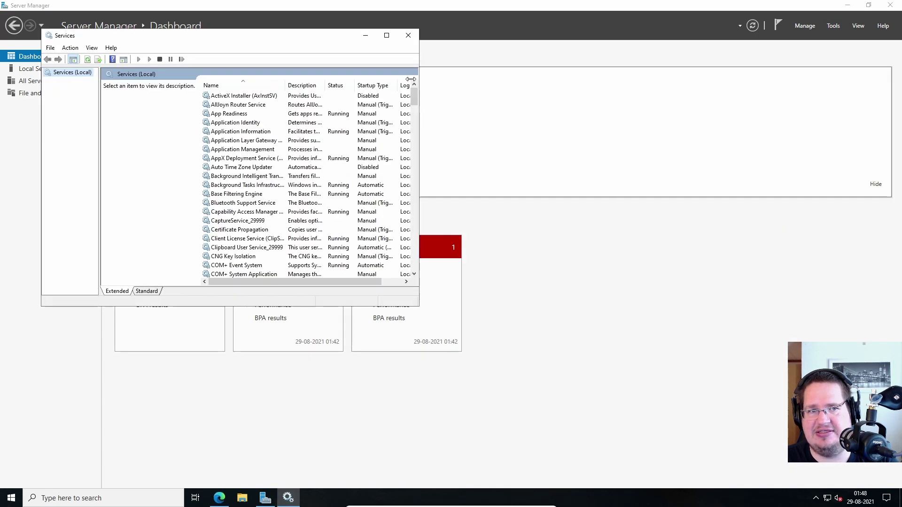
click(408, 34)
click(832, 26)
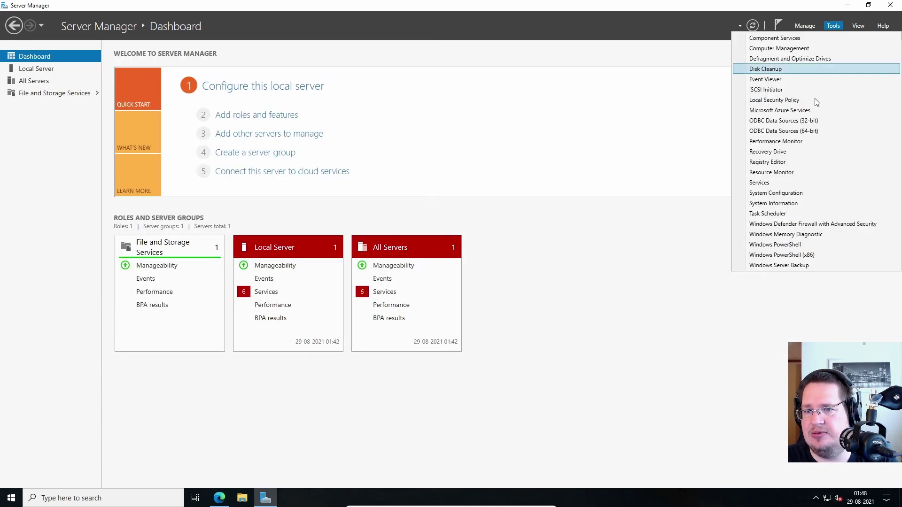
click(797, 257)
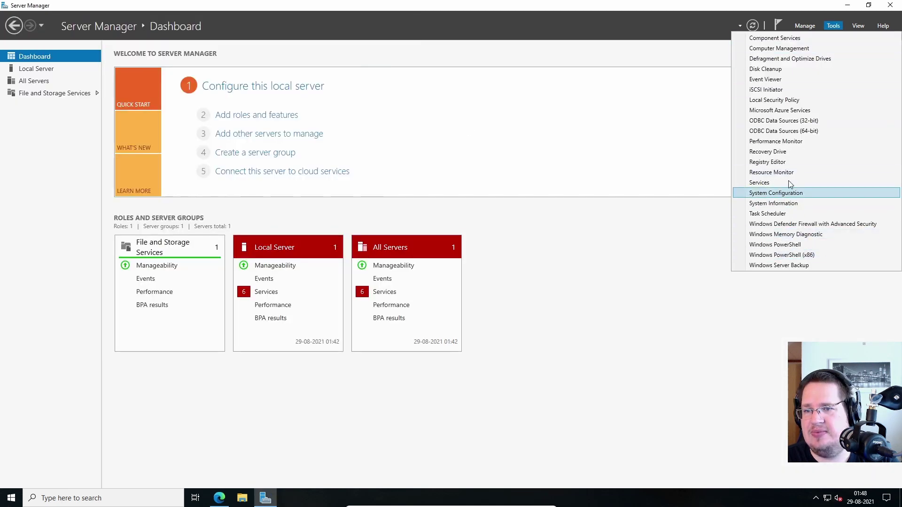
click(859, 26)
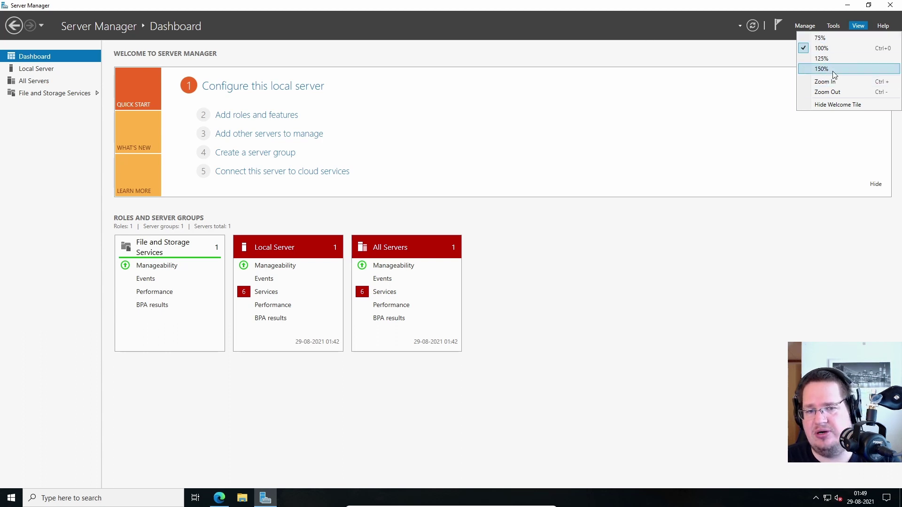
click(638, 39)
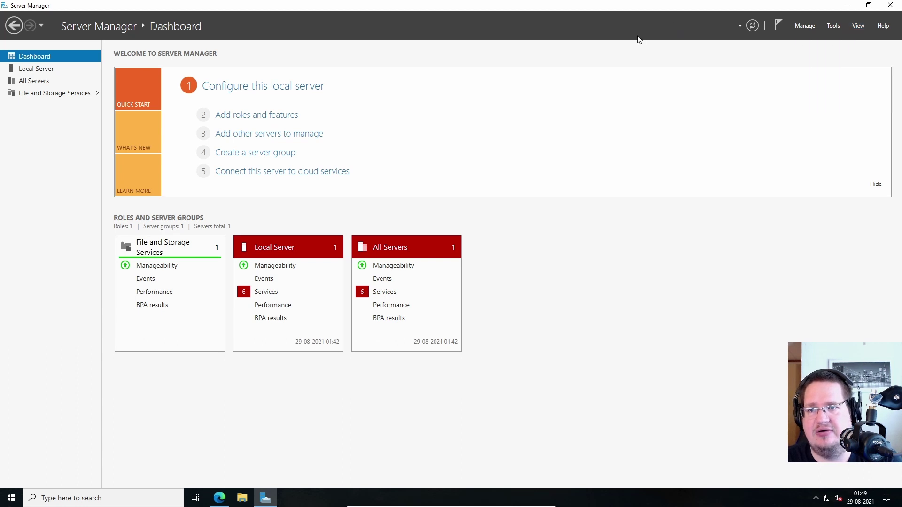
Refresh the dashboard and open the Local Server properties page.
click(754, 26)
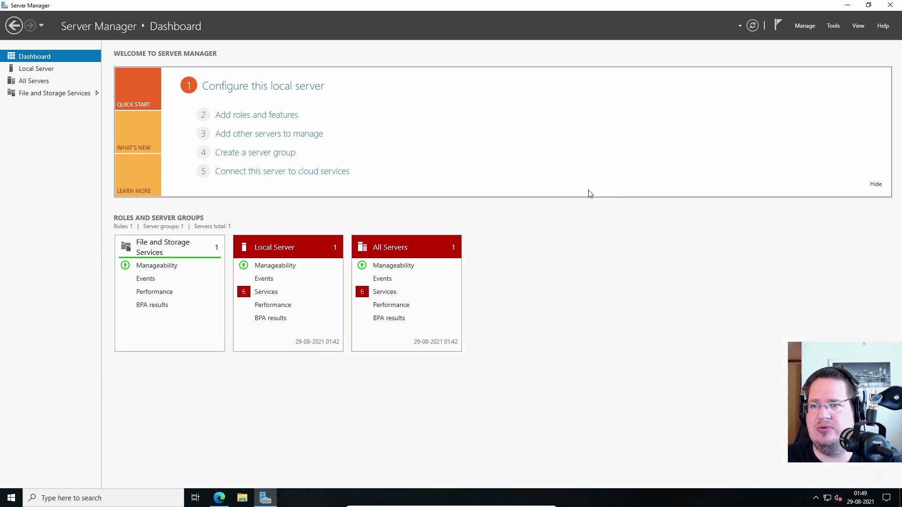
click(147, 102)
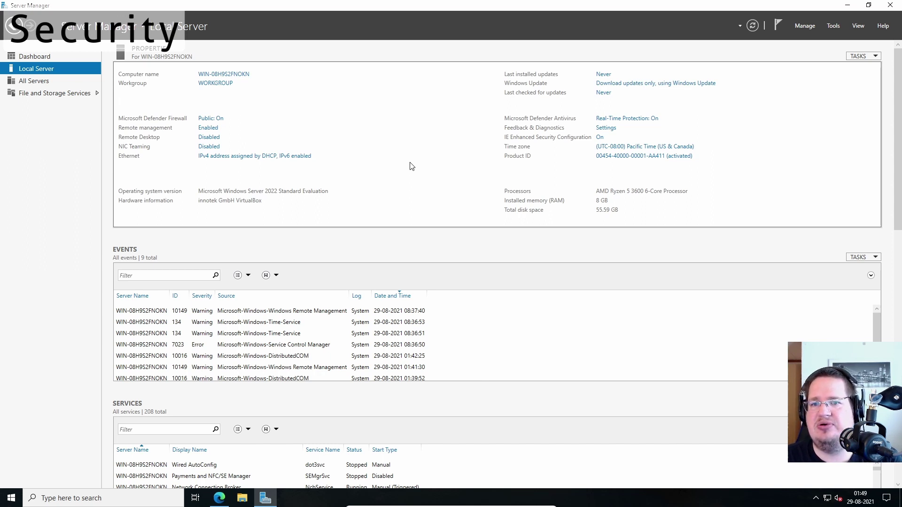
Open Real-Time Protection in Windows Security, move its window right, and view Virus & threat protection.
click(627, 119)
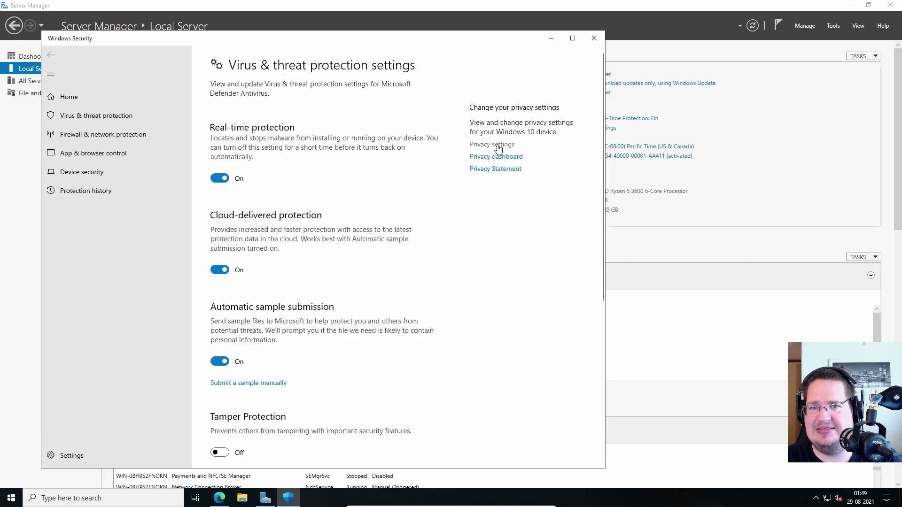
drag(498, 43, 593, 37)
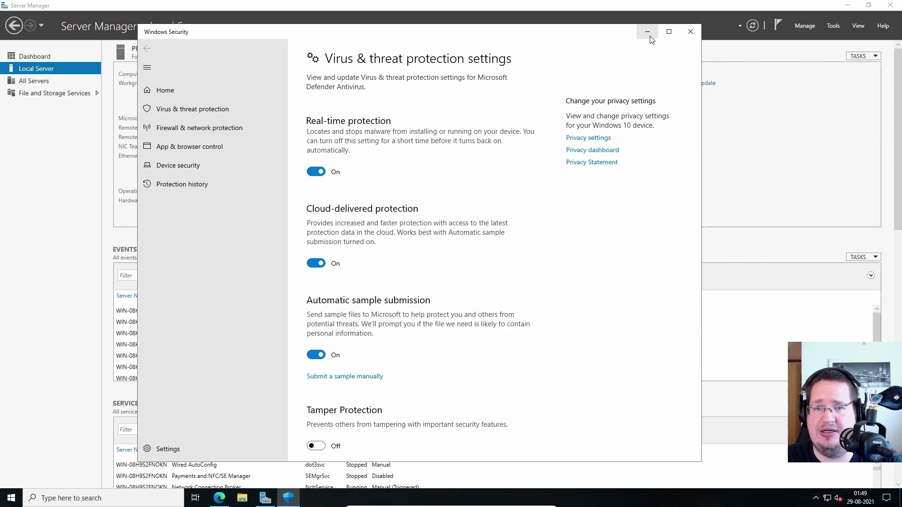
scroll(577, 253, down, 3)
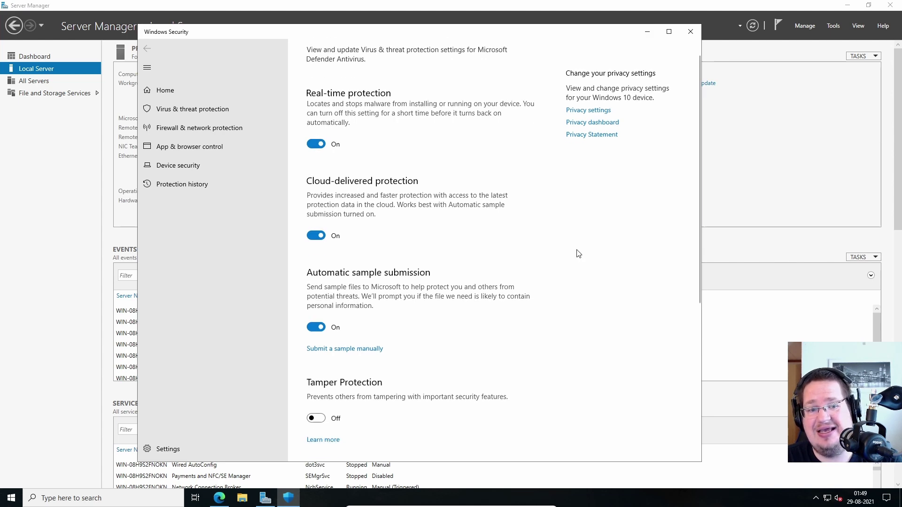
scroll(578, 253, down, 3)
scroll(578, 253, down, 2)
scroll(578, 252, up, 6)
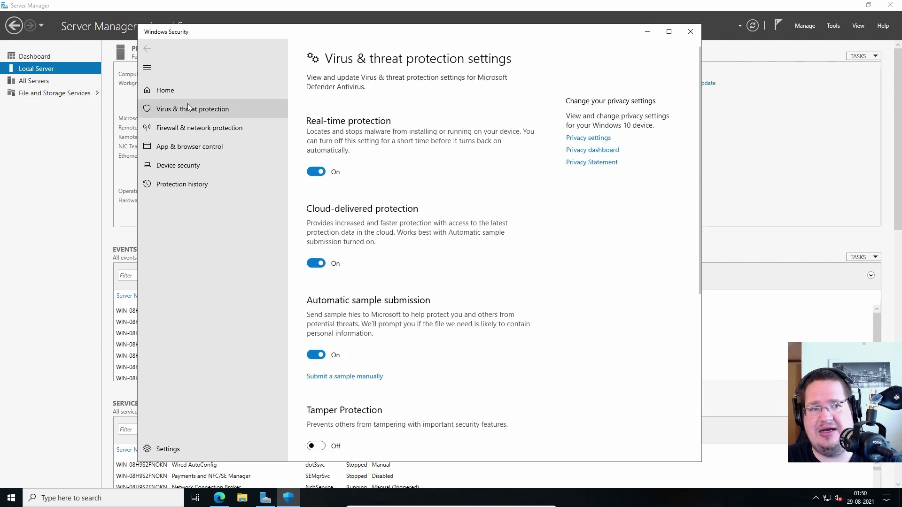
click(174, 93)
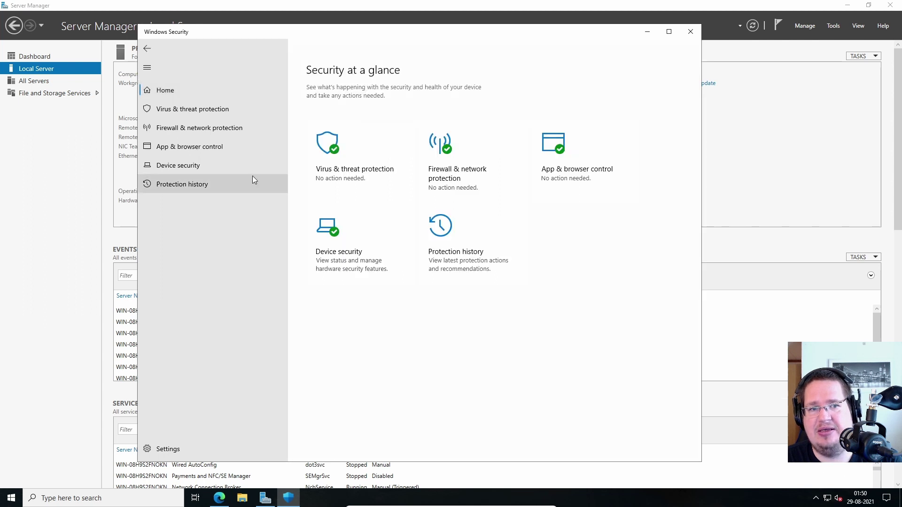
click(192, 113)
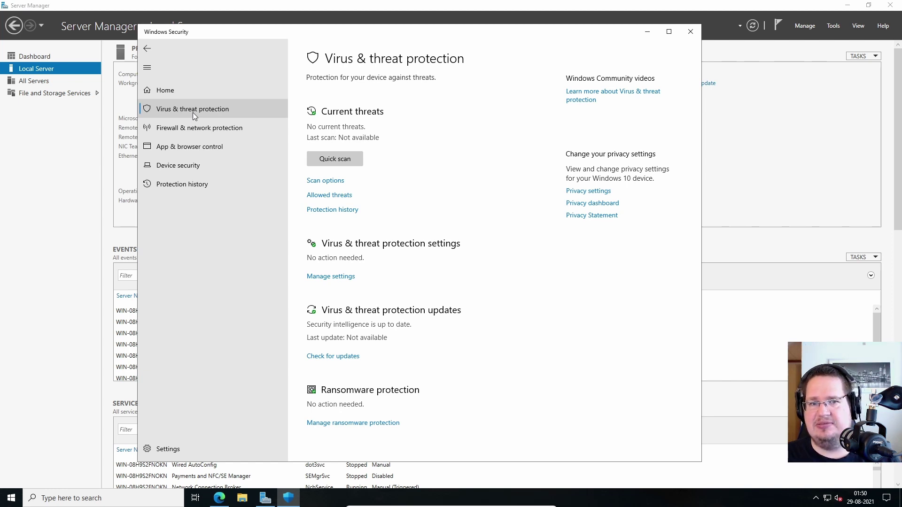
Check Firewall & network protection for all three networks, then open Device security.
click(199, 127)
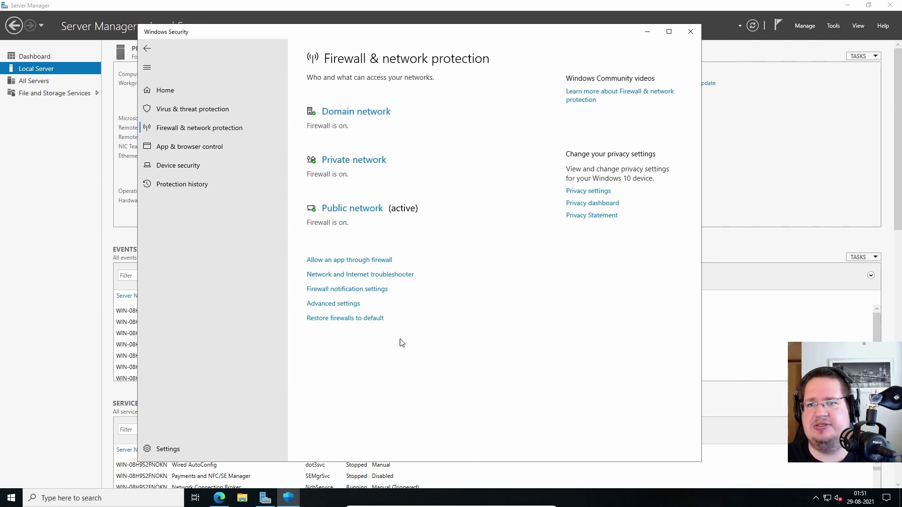
click(234, 163)
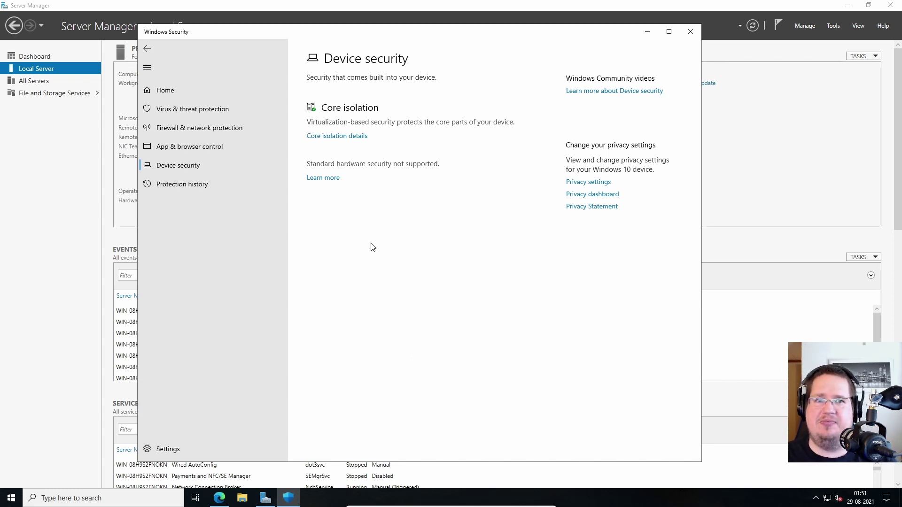
Close Windows Security, open and close the TASKS menu, and restore Server Manager to a smaller window.
key(alt+F4)
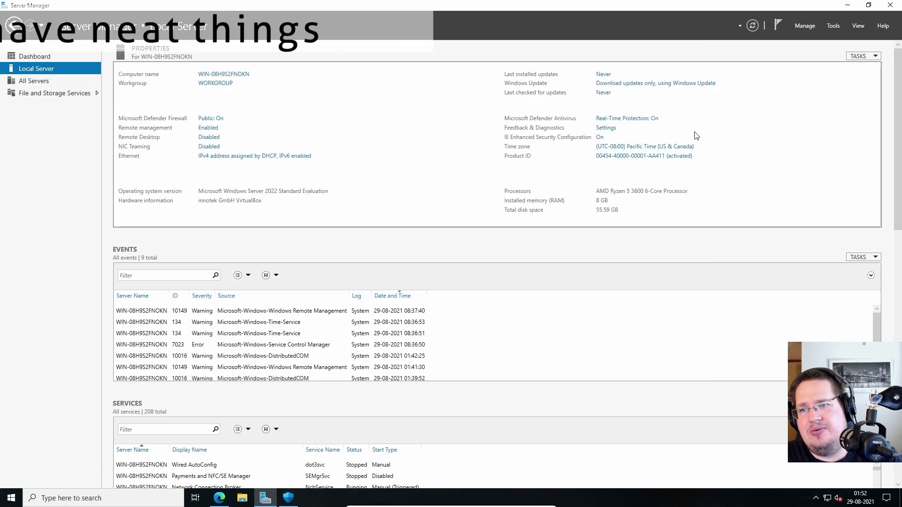
click(859, 56)
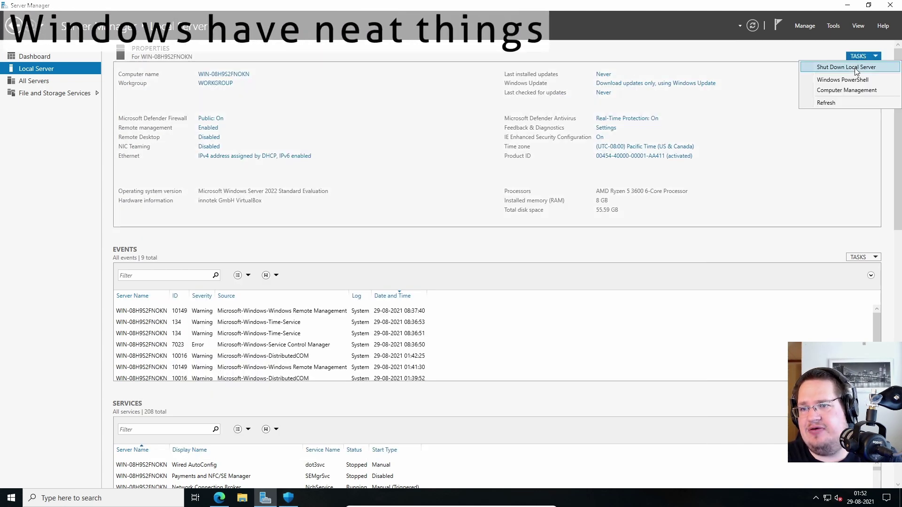
click(842, 79)
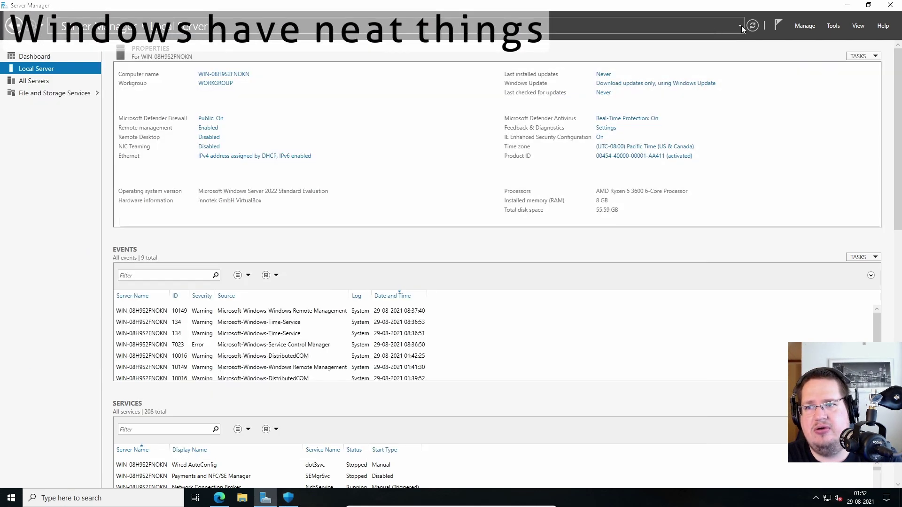
click(869, 5)
drag(310, 93, 268, 61)
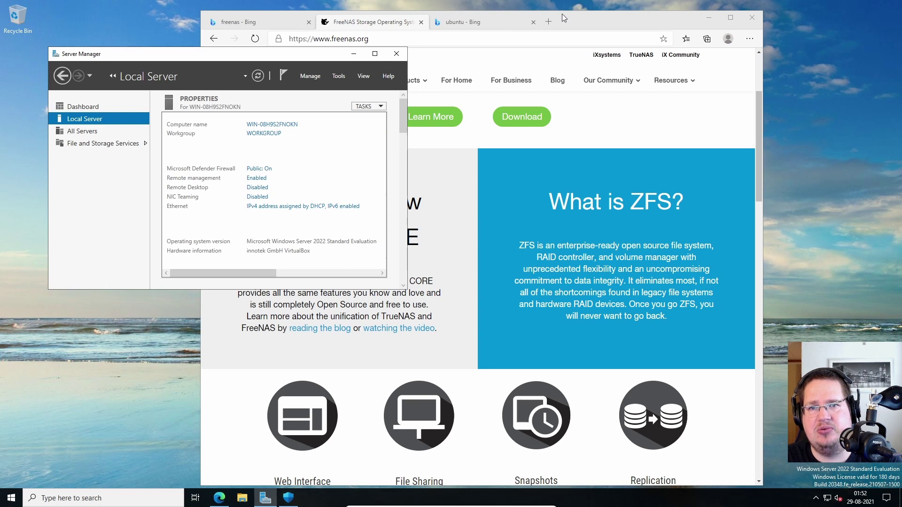
Search Bing for 'youtube' from Edge's address bar and open the YouTube site.
drag(563, 13, 583, 11)
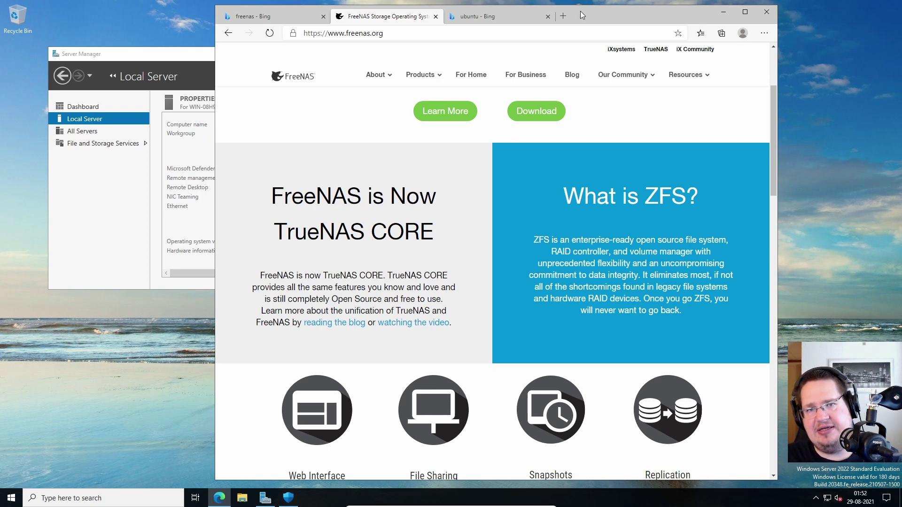
click(381, 37)
text(youtuube)
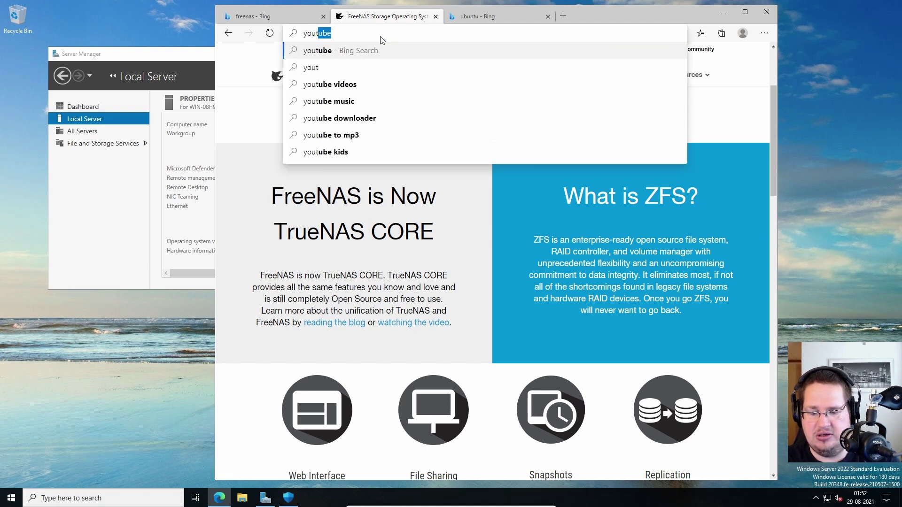
key(Return)
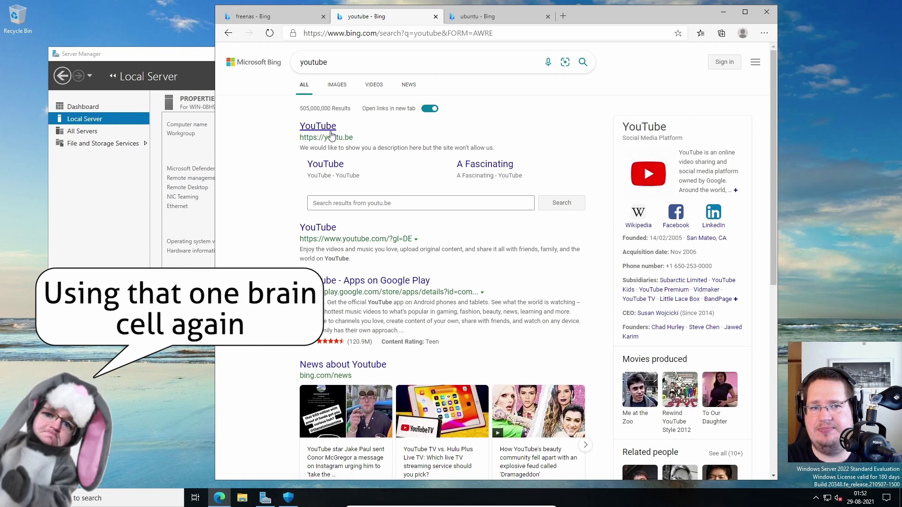
click(326, 162)
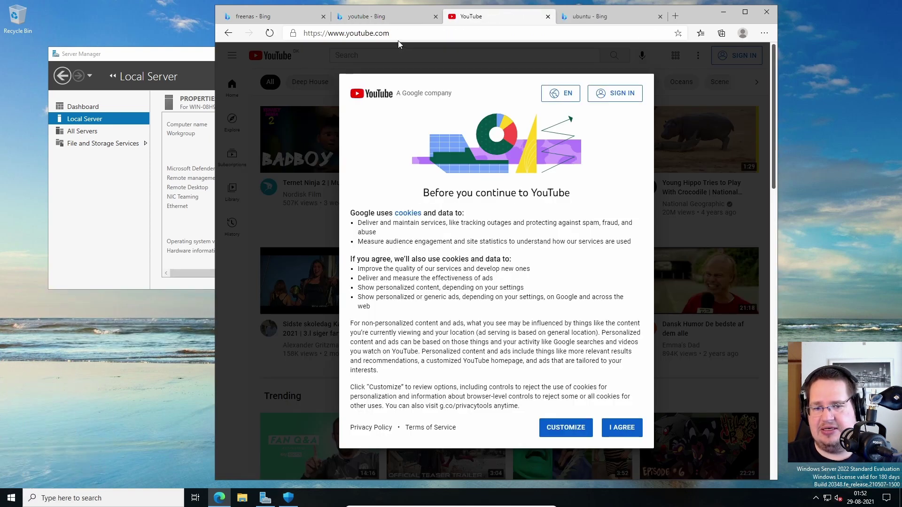
Accept YouTube's cookie terms, search for 'windows server', then bring Server Manager forward.
click(622, 428)
click(418, 55)
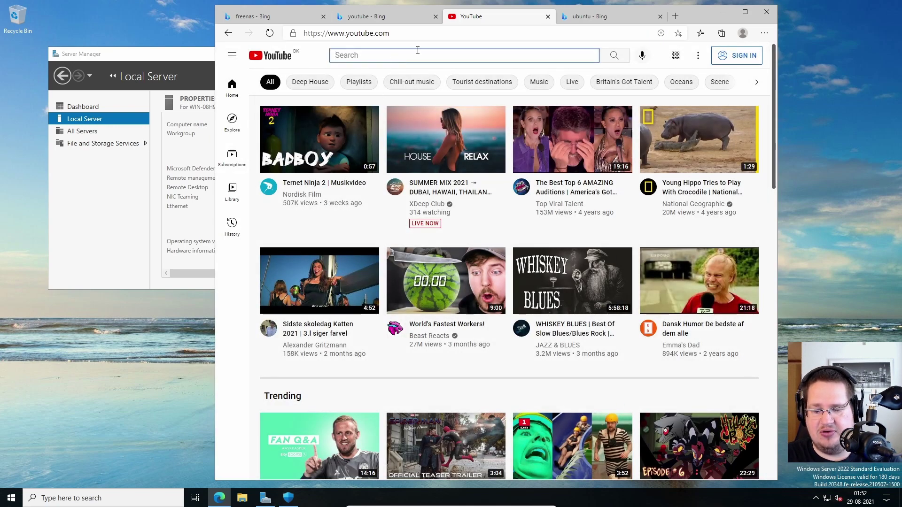
text(wib)
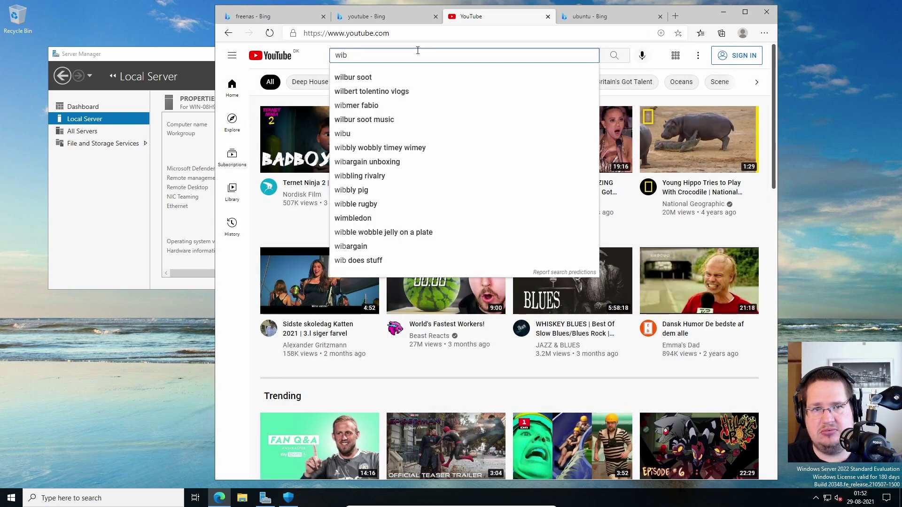
key(BackSpace)
text(ndows server)
key(Return)
scroll(689, 297, down, 3)
scroll(688, 297, down, 3)
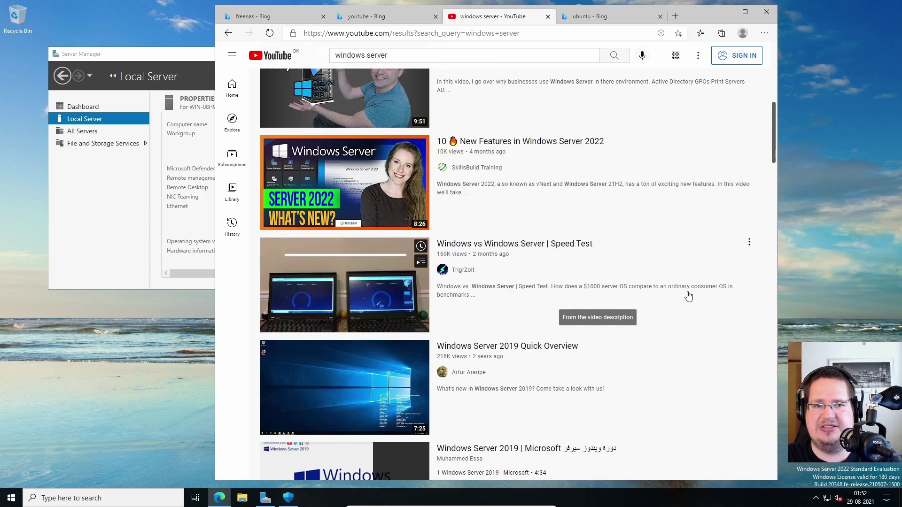
scroll(689, 297, down, 3)
scroll(689, 297, down, 2)
scroll(688, 297, up, 2)
scroll(688, 297, up, 2)
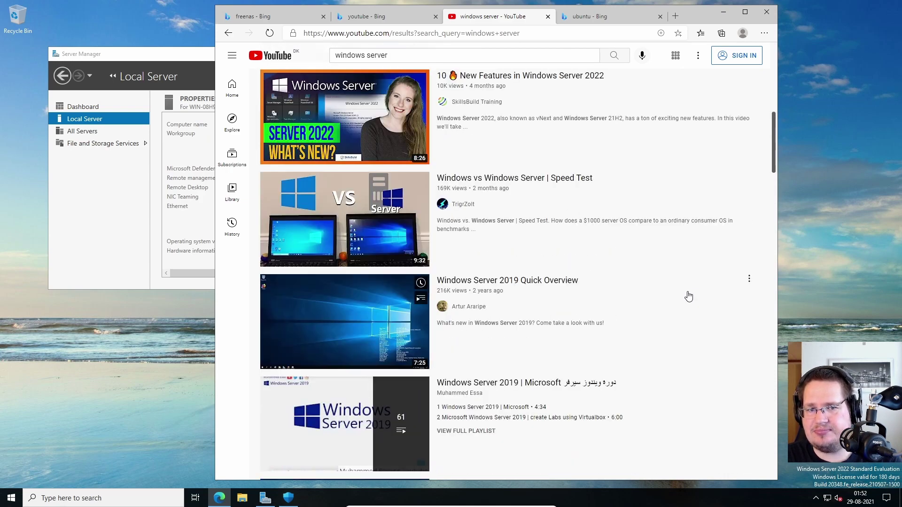
scroll(689, 297, down, 5)
scroll(689, 296, down, 3)
scroll(688, 296, down, 2)
scroll(688, 296, down, 2)
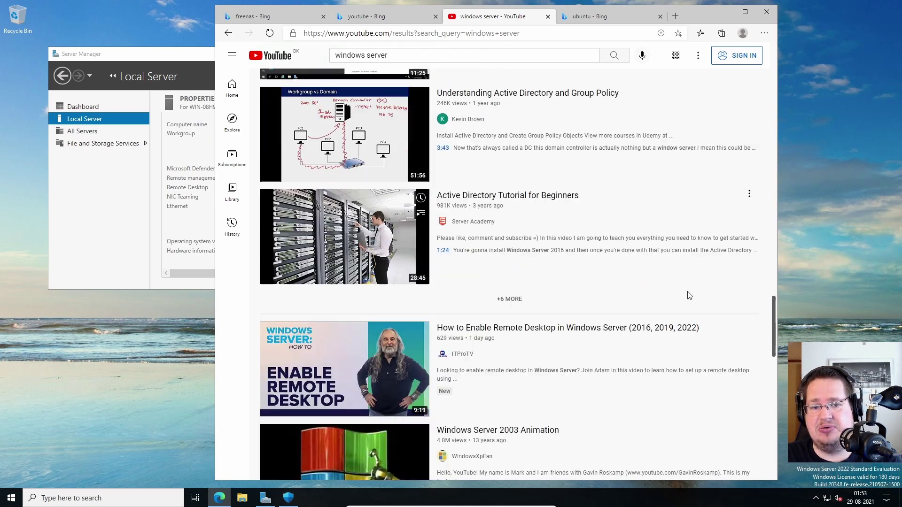
scroll(688, 297, down, 3)
scroll(688, 297, down, 3)
scroll(689, 296, down, 1)
scroll(689, 297, down, 3)
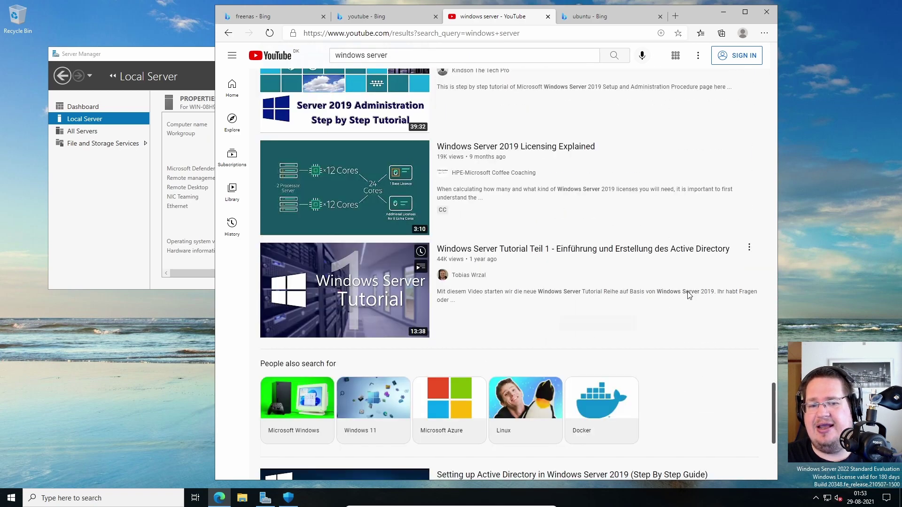
scroll(689, 296, down, 1)
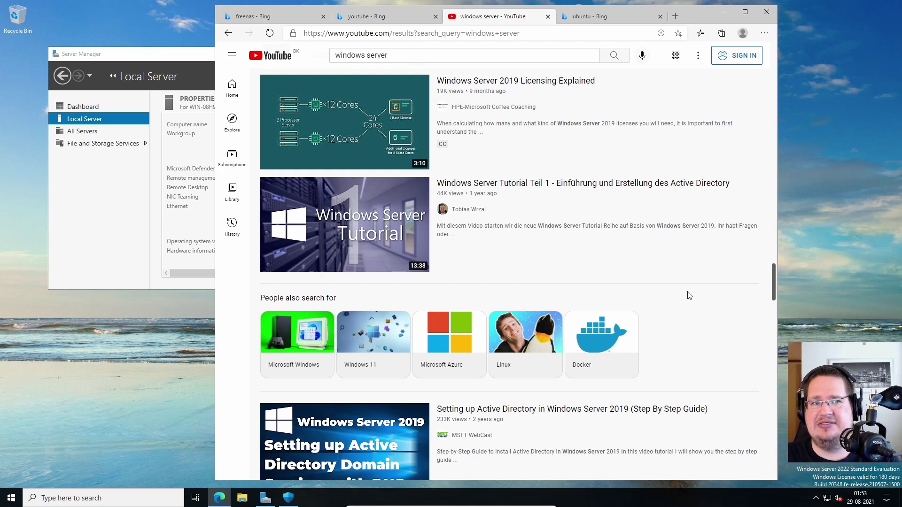
click(183, 141)
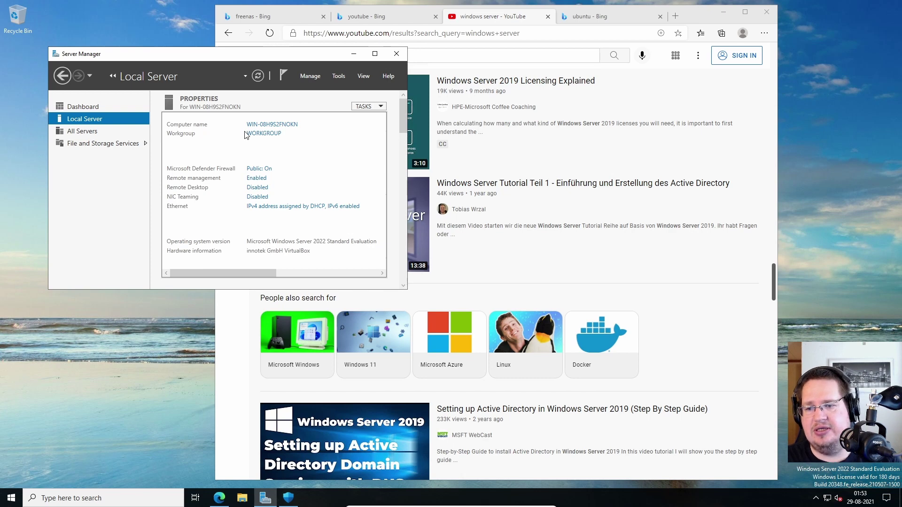
Bring the YouTube 'windows server' results back in front and browse further down.
click(613, 189)
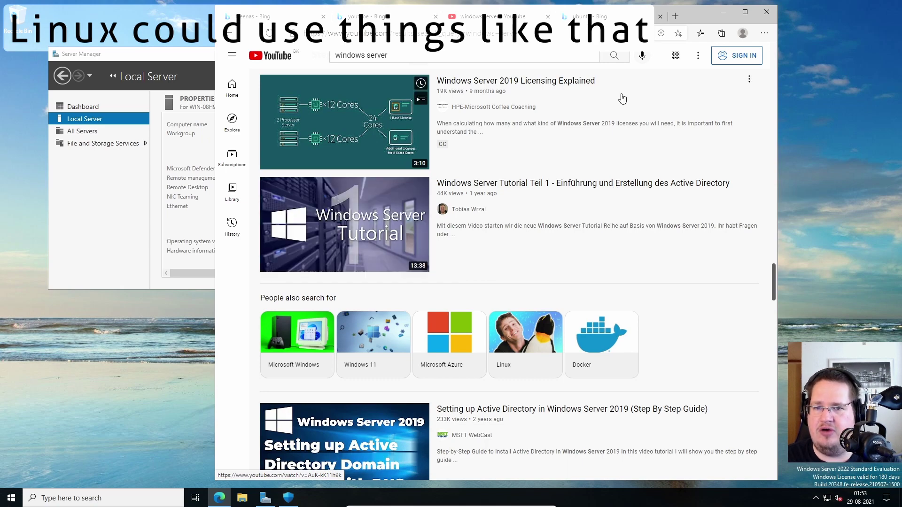
scroll(613, 189, down, 4)
scroll(616, 189, down, 1)
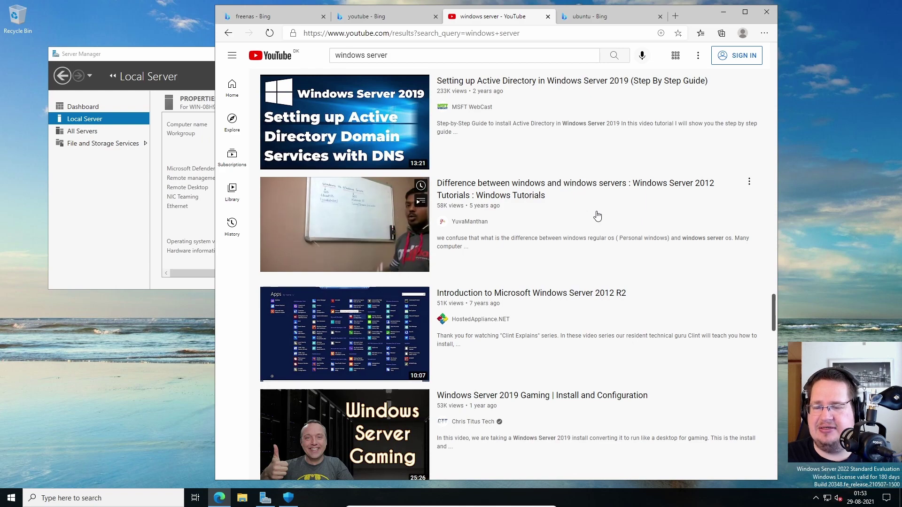
scroll(598, 214, down, 5)
mouse_move(598, 215)
scroll(597, 215, down, 5)
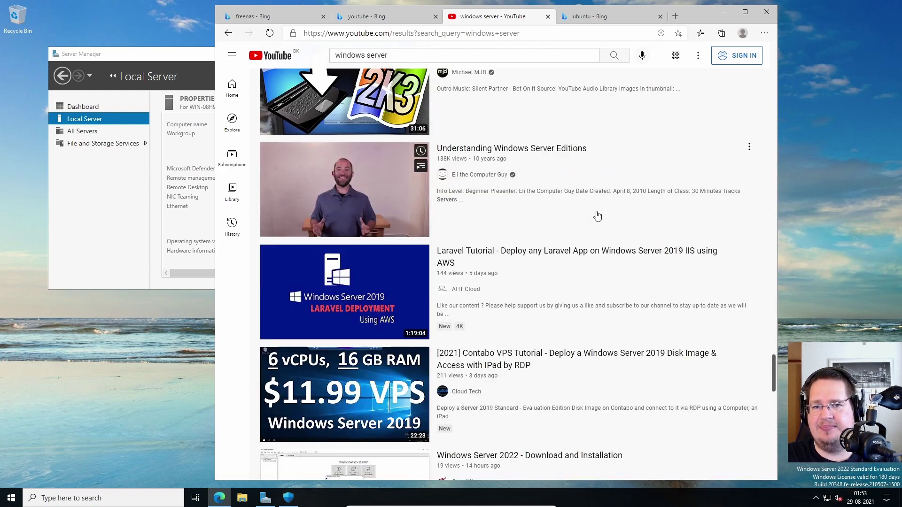
scroll(597, 215, down, 2)
scroll(598, 215, down, 1)
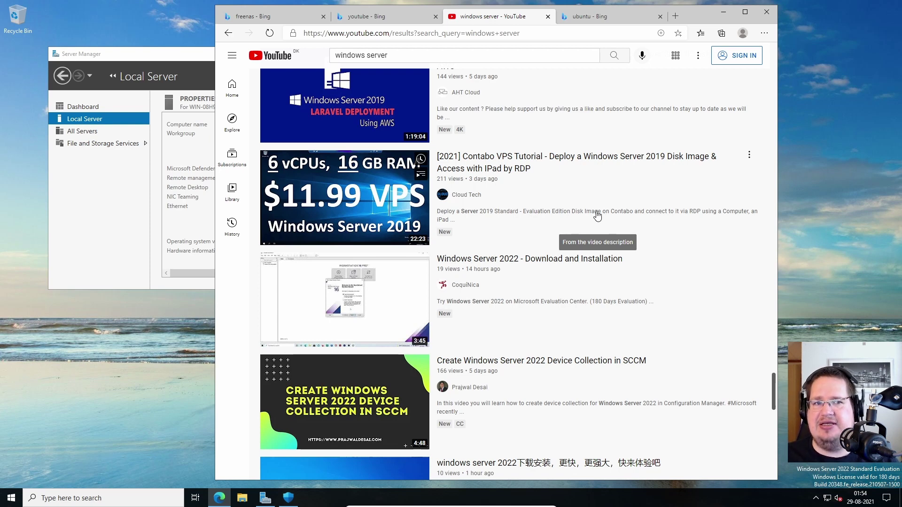
Move and enlarge the Server Manager window to see more Local Server details.
click(194, 59)
drag(194, 58, 245, 75)
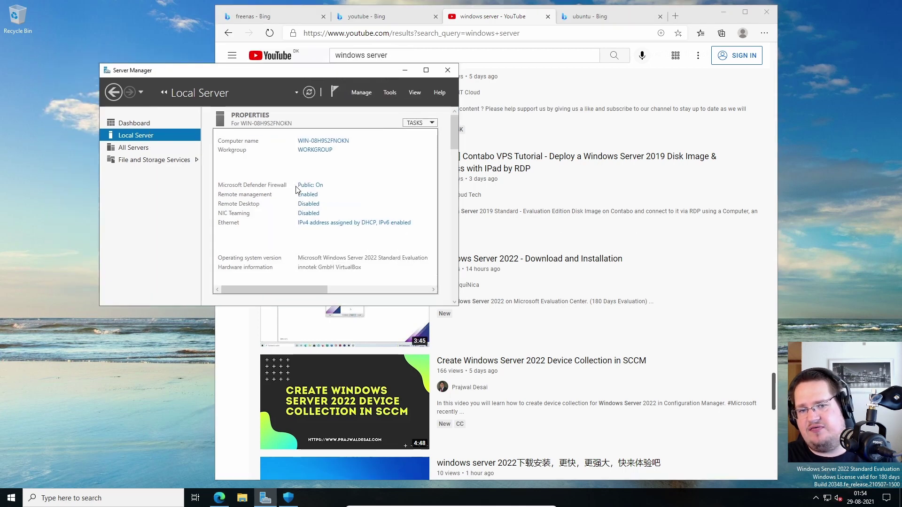
drag(457, 304, 803, 440)
scroll(768, 418, down, 1)
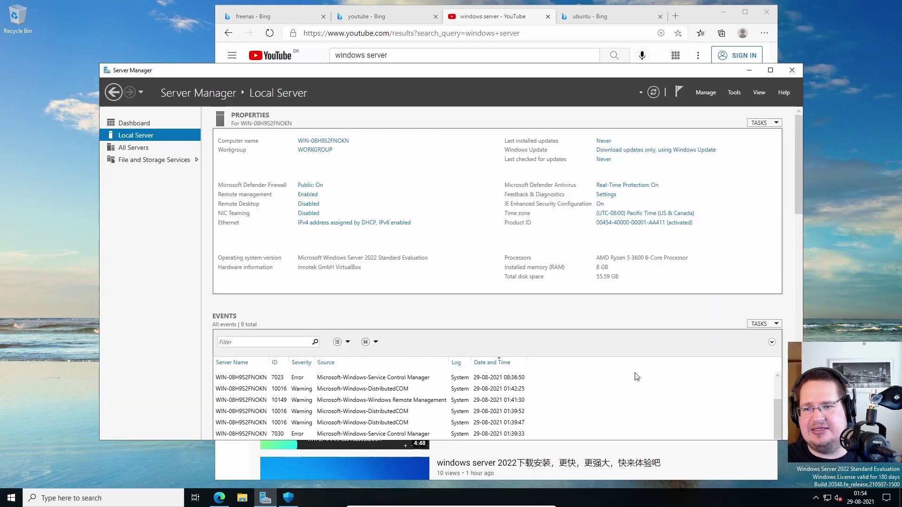
scroll(714, 370, down, 5)
scroll(714, 370, down, 3)
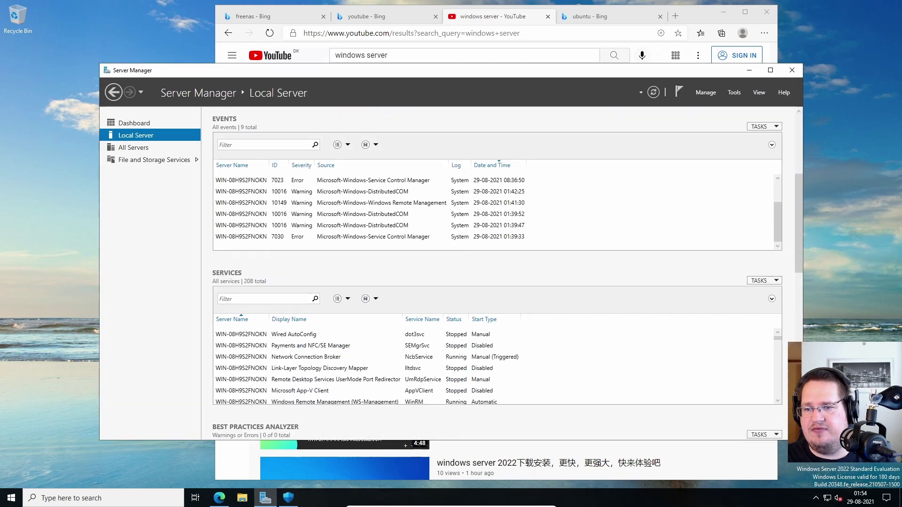
scroll(782, 366, down, 5)
scroll(782, 366, down, 5)
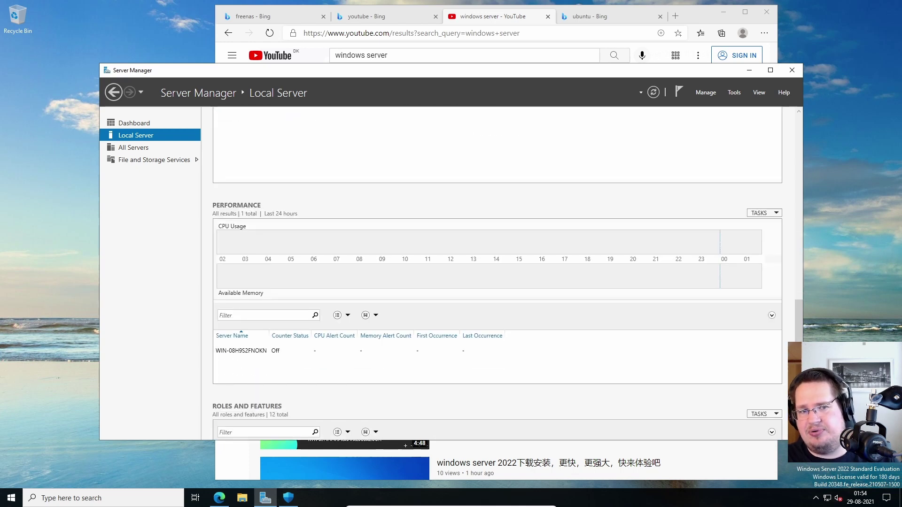
scroll(782, 366, down, 3)
scroll(782, 367, down, 1)
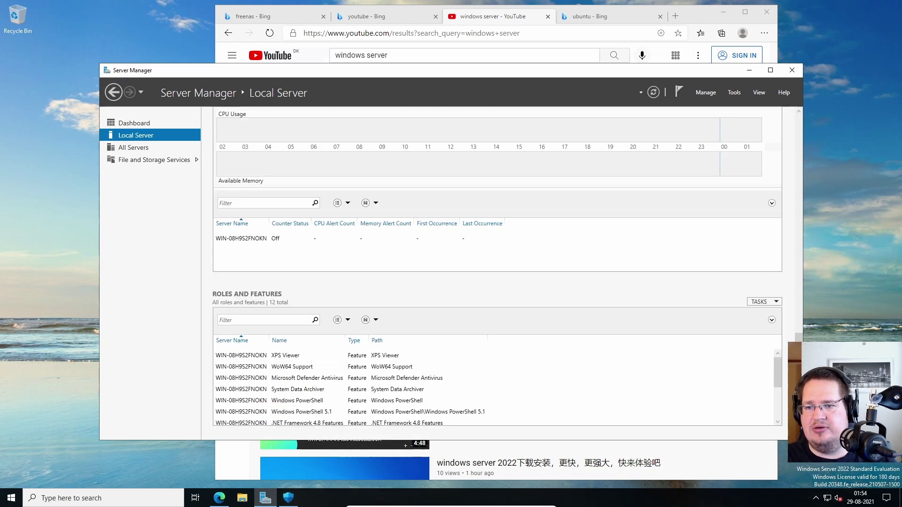
scroll(783, 366, up, 6)
scroll(782, 366, up, 5)
scroll(782, 367, up, 5)
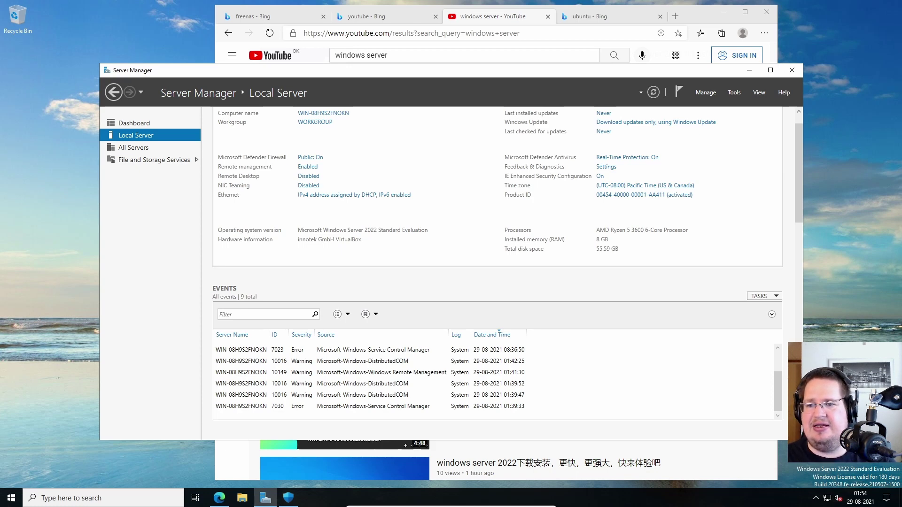
scroll(494, 282, up, 1)
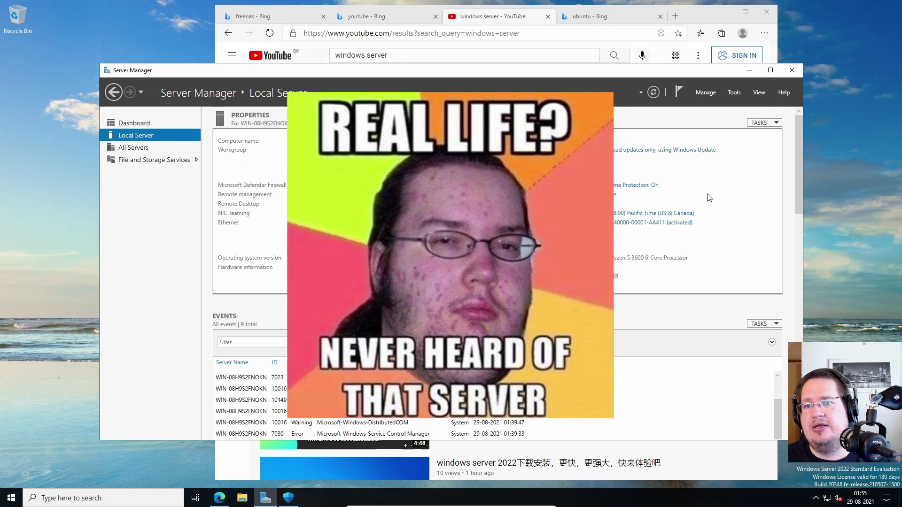
Nudge the Server Manager window slightly up and left.
drag(589, 75, 576, 68)
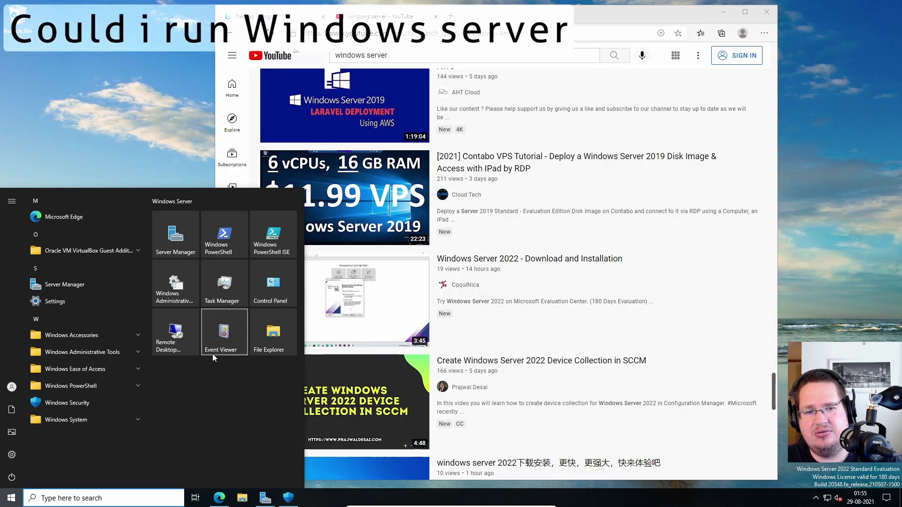
Open File Explorer at Quick access and reposition its window.
click(273, 337)
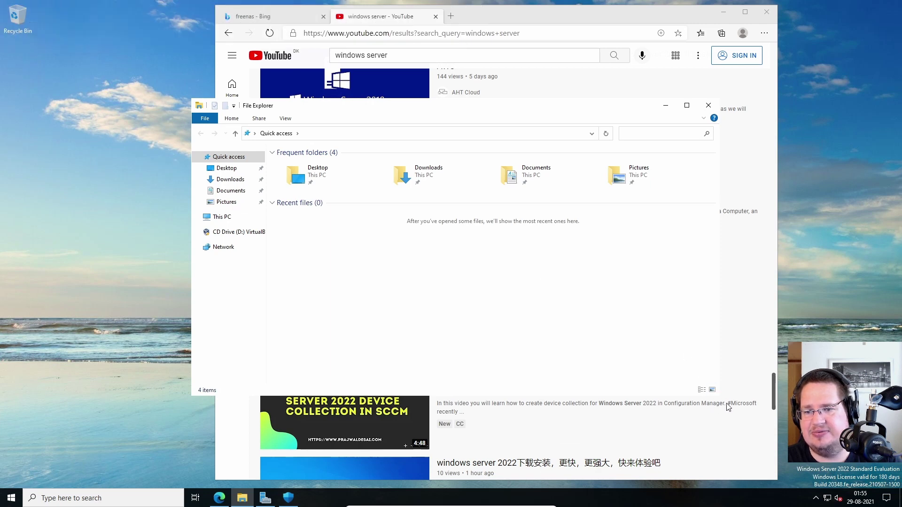
drag(458, 107, 328, 100)
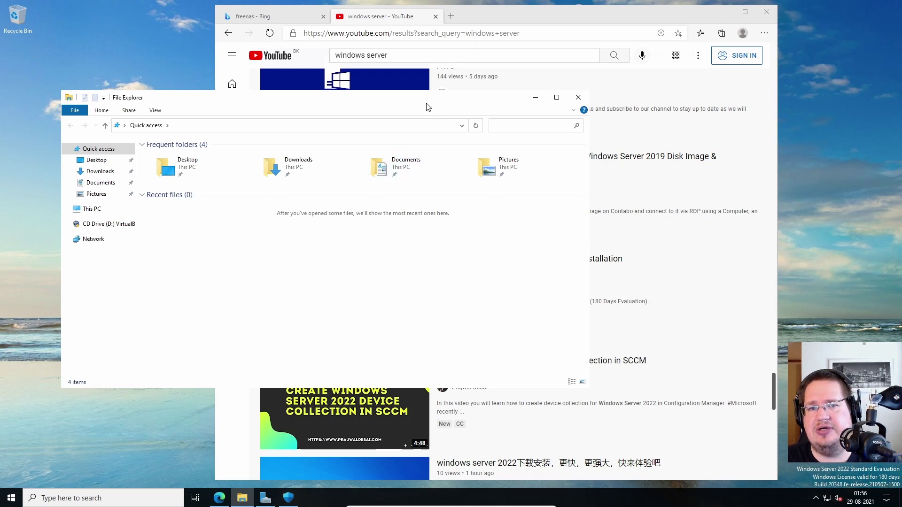
drag(426, 106, 406, 136)
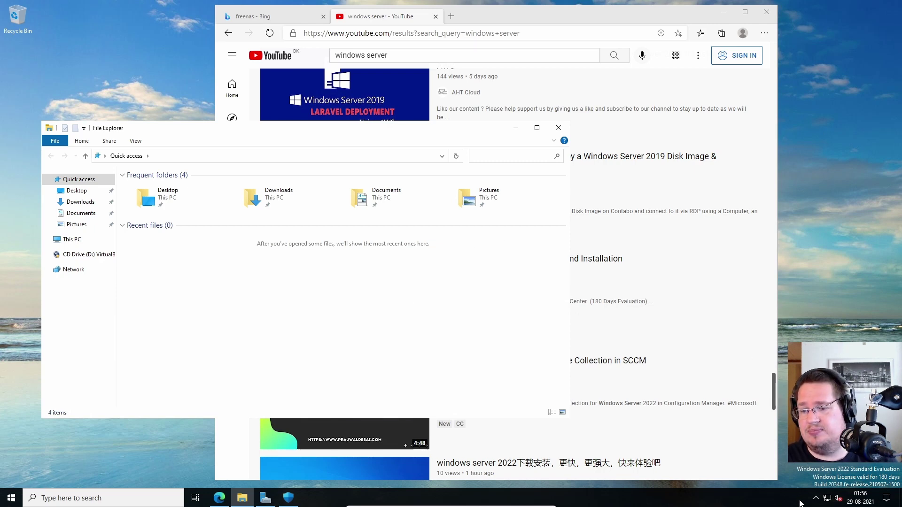
click(816, 498)
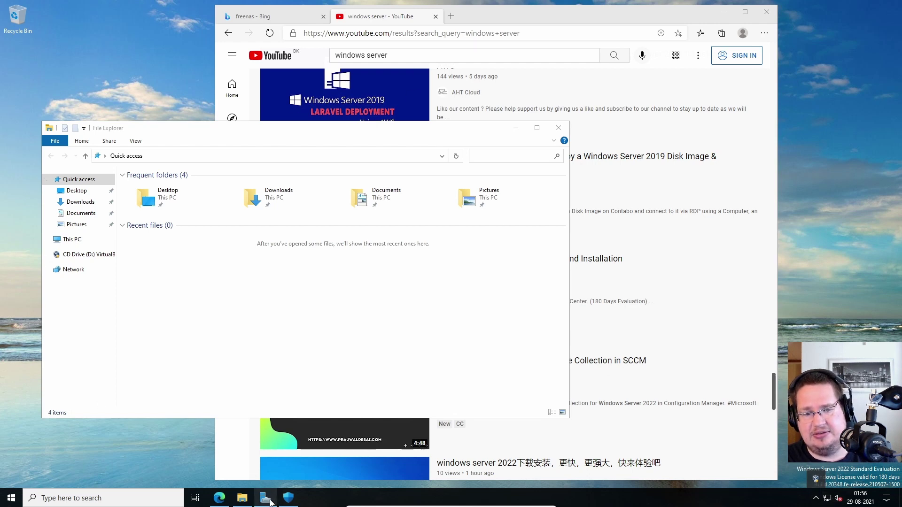
Open Windows Security and view its Virus & threat protection details.
click(287, 498)
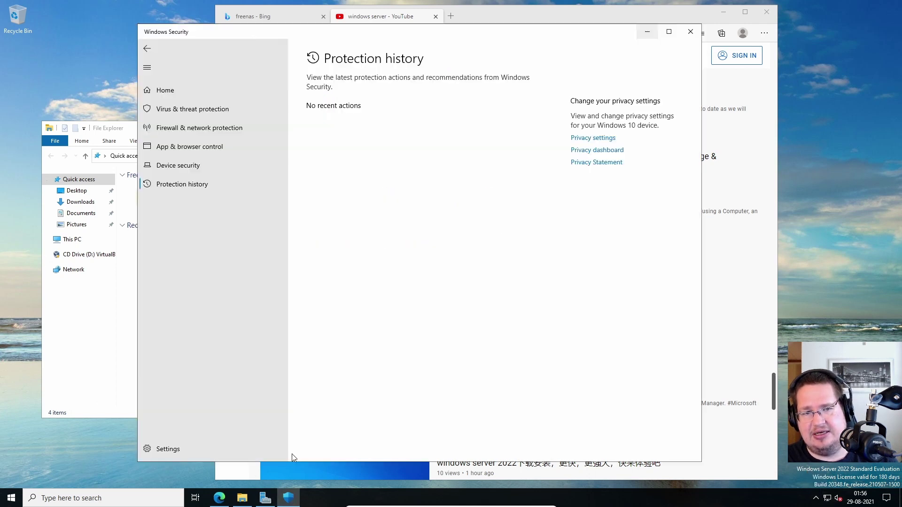
click(194, 96)
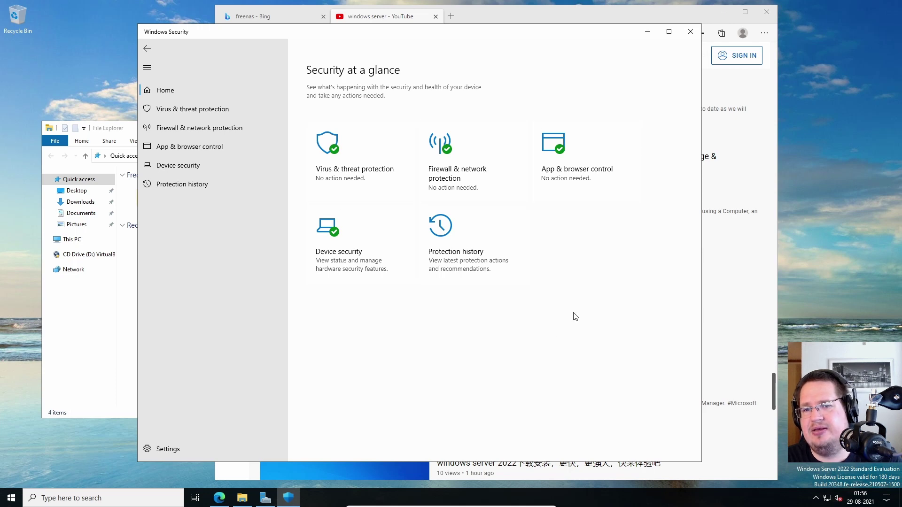
click(367, 173)
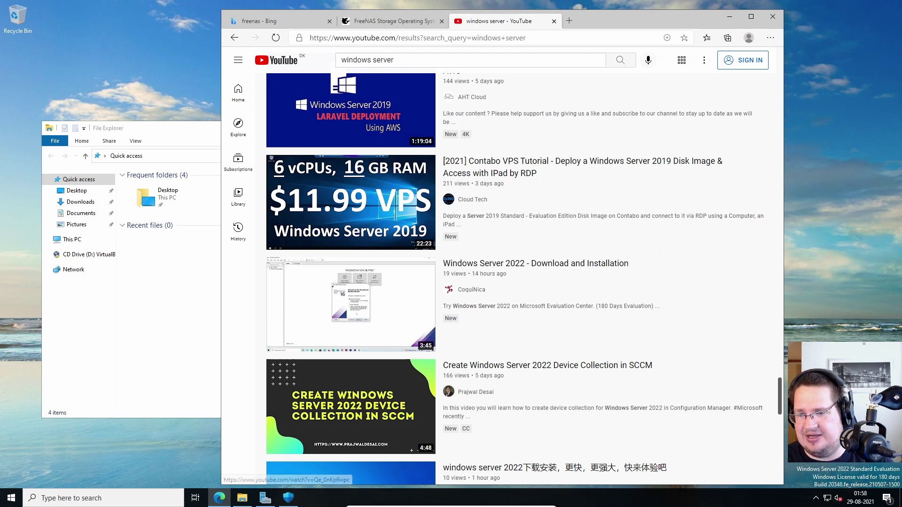
mouse_move(350, 406)
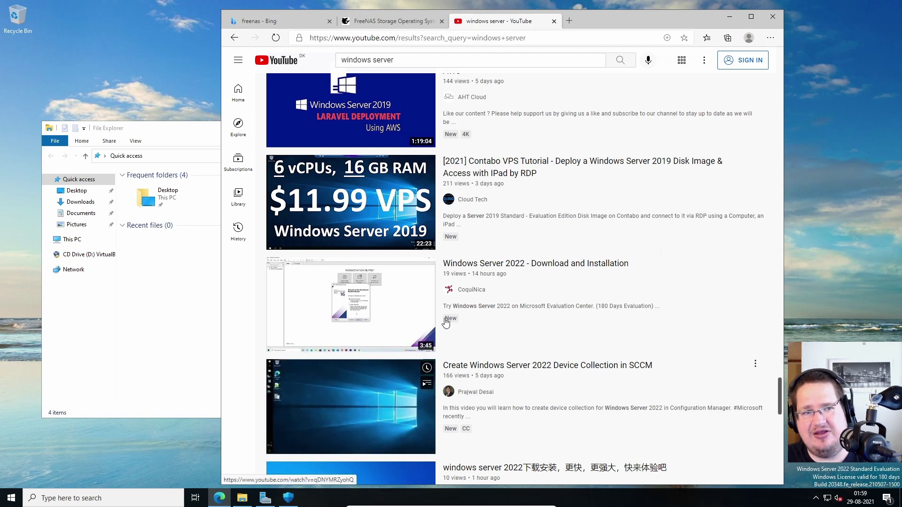
Move File Explorer up and right, then switch to Server Manager with Alt+Tab.
click(182, 134)
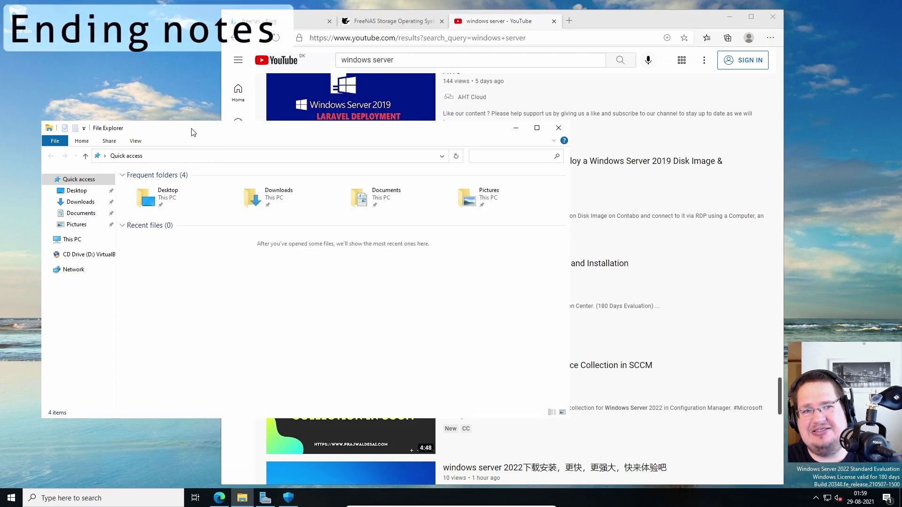
drag(192, 132, 208, 107)
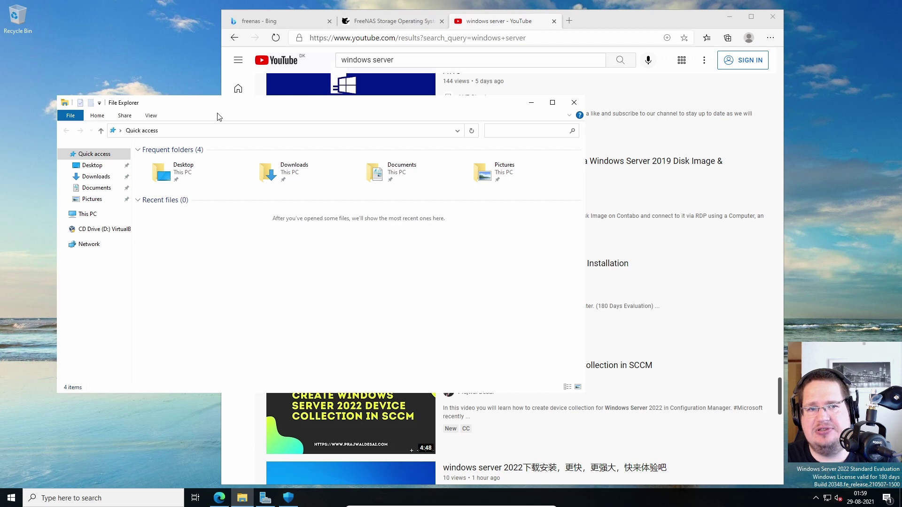
key(alt+Tab)
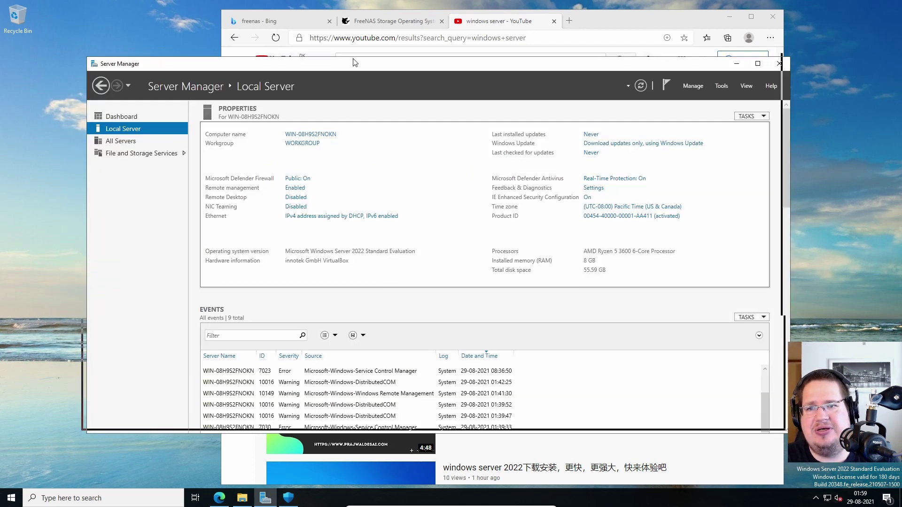
Move Server Manager up-left and switch to its Dashboard.
drag(355, 62, 339, 38)
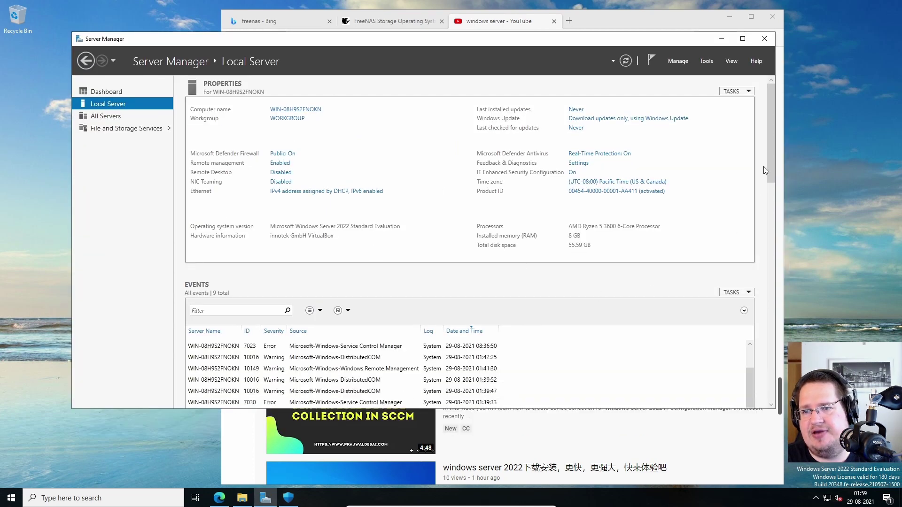
drag(770, 113, 771, 348)
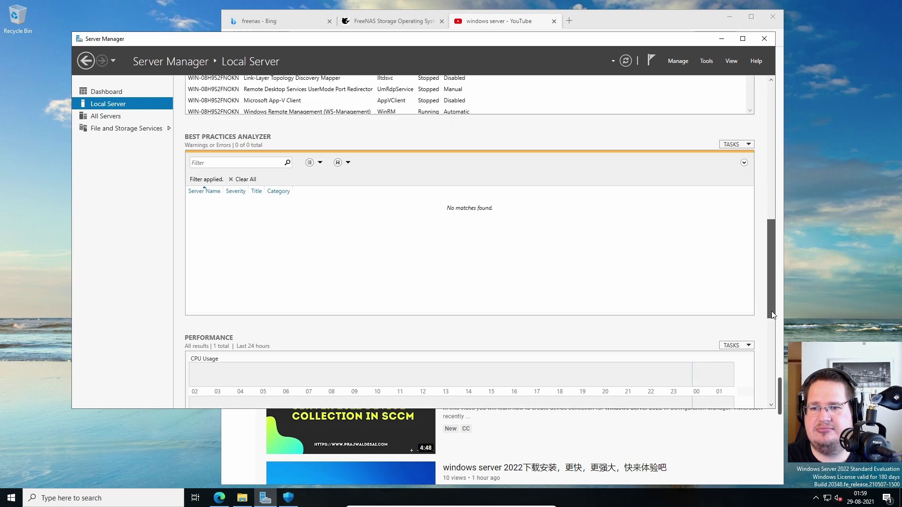
scroll(422, 281, down, 2)
click(107, 92)
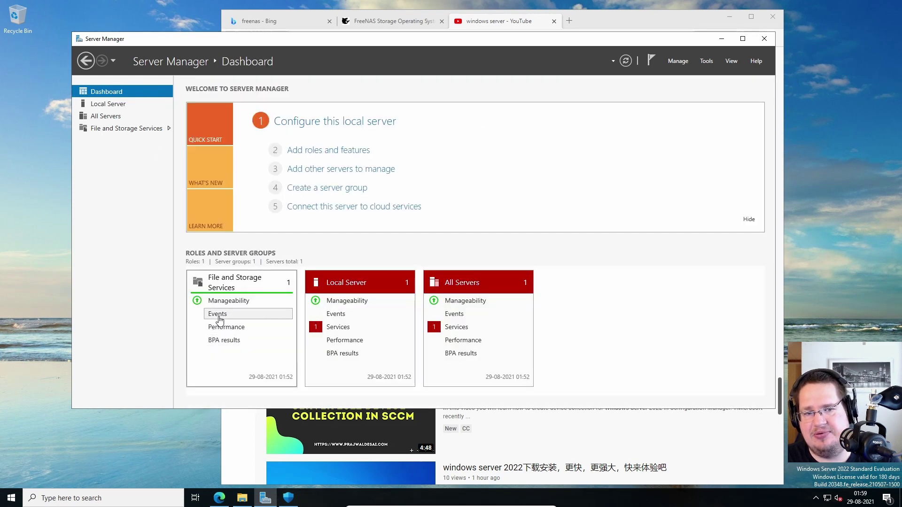
Filter File and Storage Services events to show All severity levels.
click(217, 314)
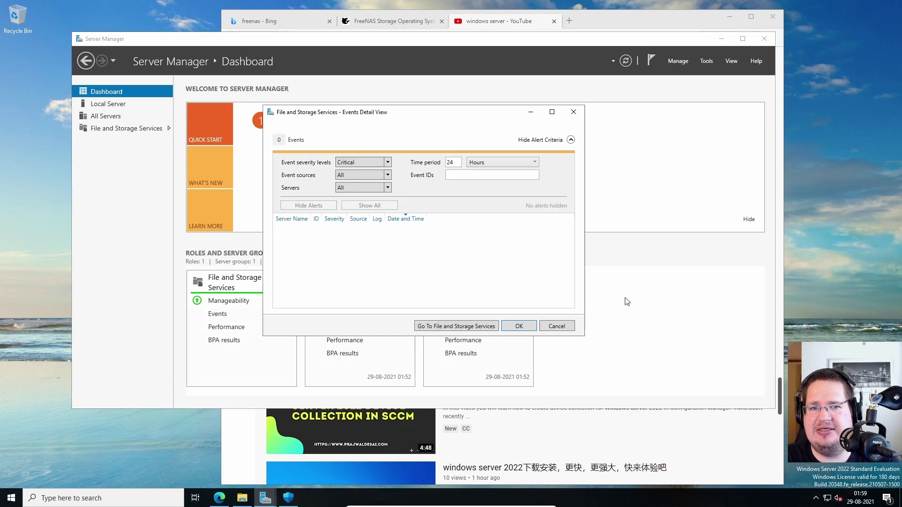
click(387, 162)
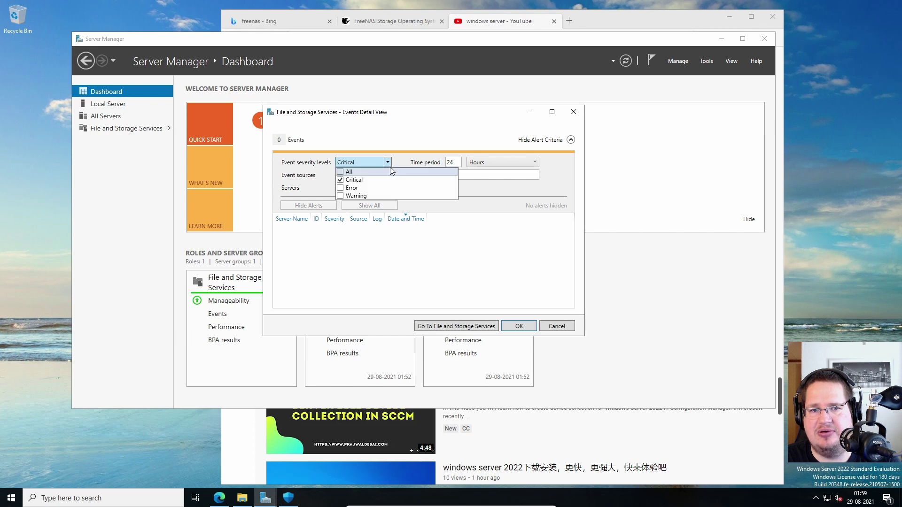
click(342, 169)
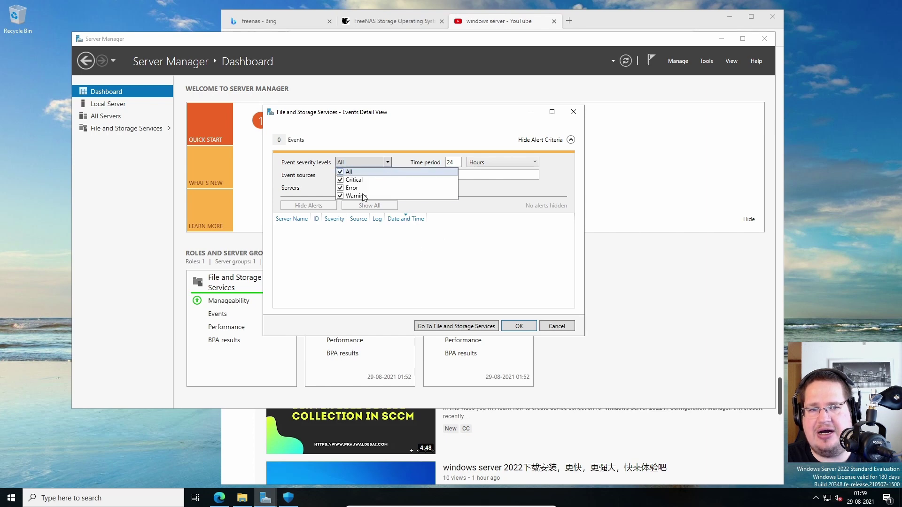
click(517, 326)
click(217, 314)
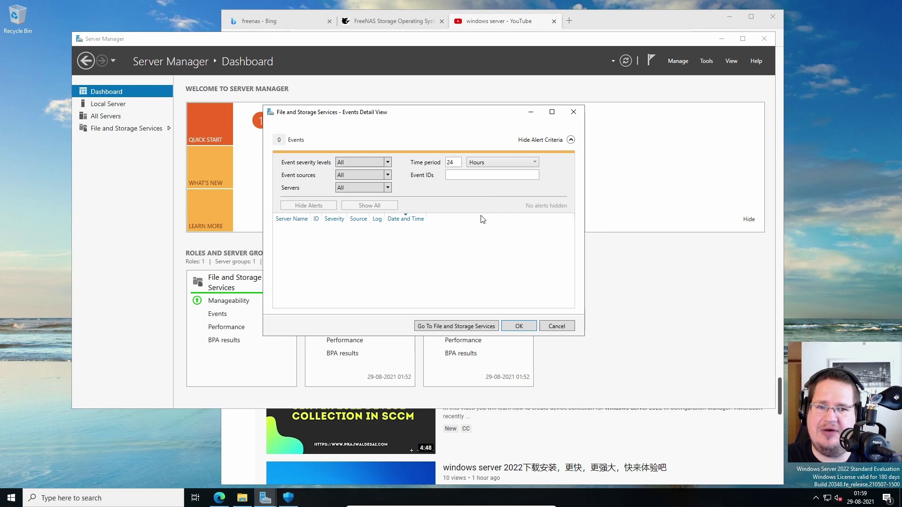
click(519, 326)
Check File and Storage Services performance details, then show What's New.
click(463, 340)
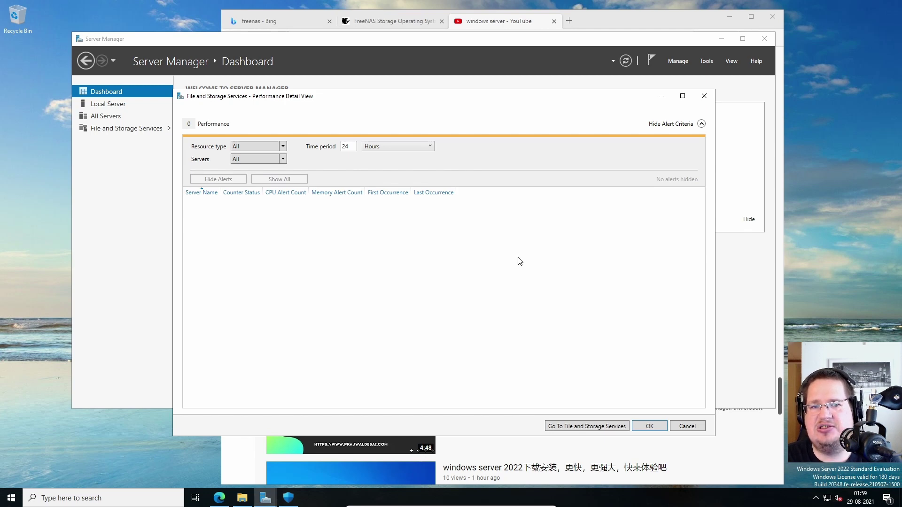
click(661, 96)
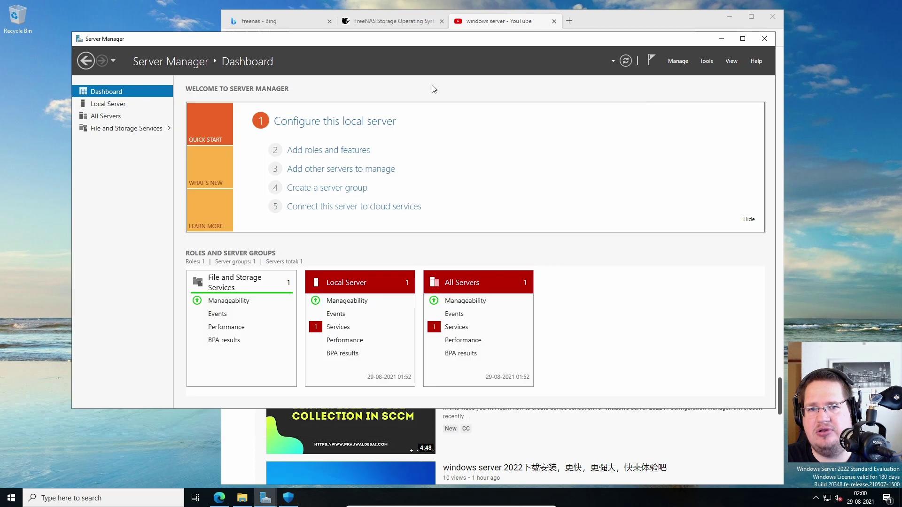
click(209, 169)
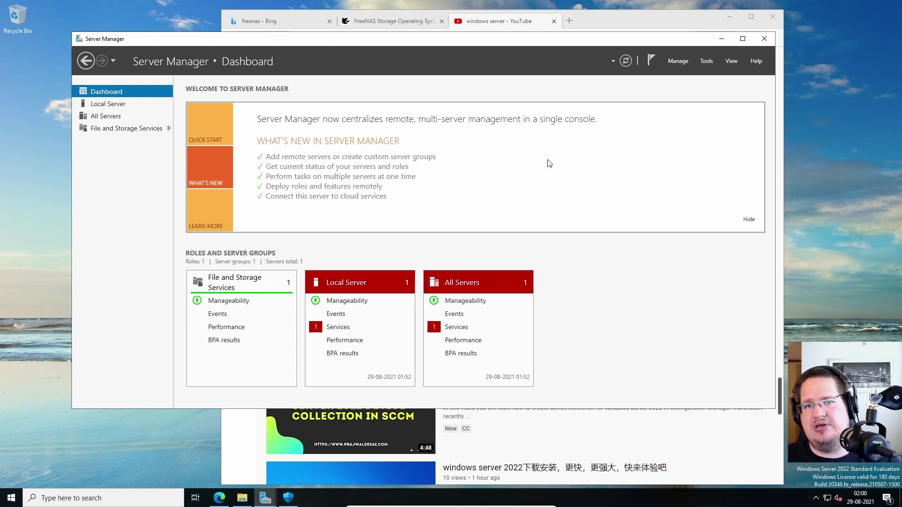
Scroll back up through YouTube's windows server results, then return to Server Manager.
click(505, 21)
scroll(661, 244, up, 5)
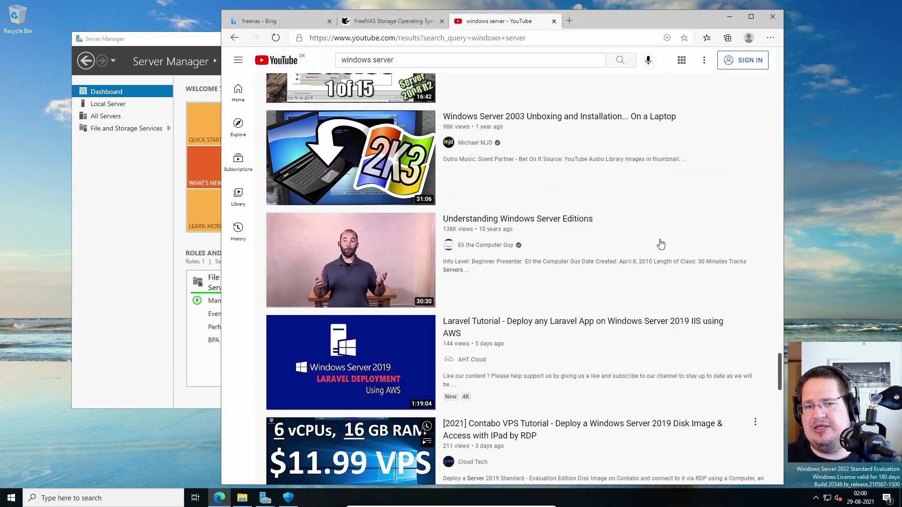
scroll(661, 244, up, 5)
scroll(661, 244, up, 5)
scroll(661, 244, up, 3)
scroll(661, 244, up, 5)
scroll(661, 244, up, 4)
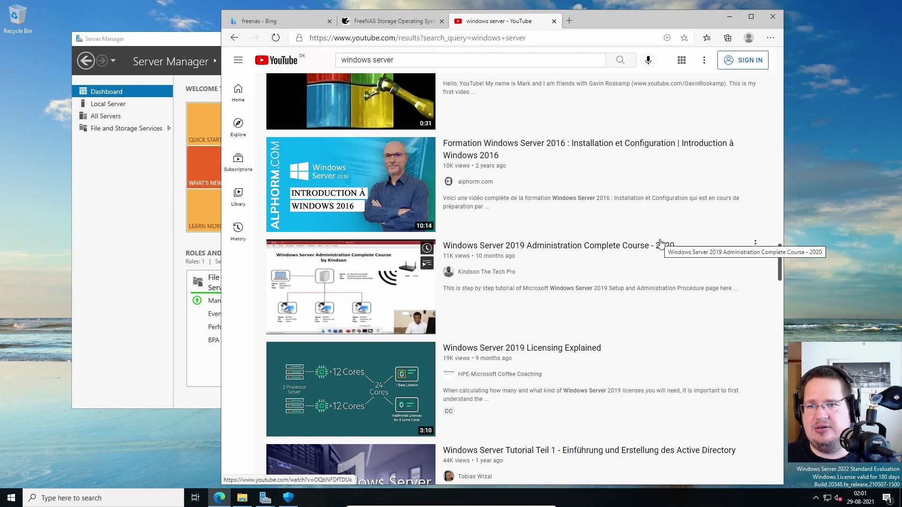
scroll(660, 243, up, 5)
scroll(661, 243, up, 2)
scroll(660, 243, up, 4)
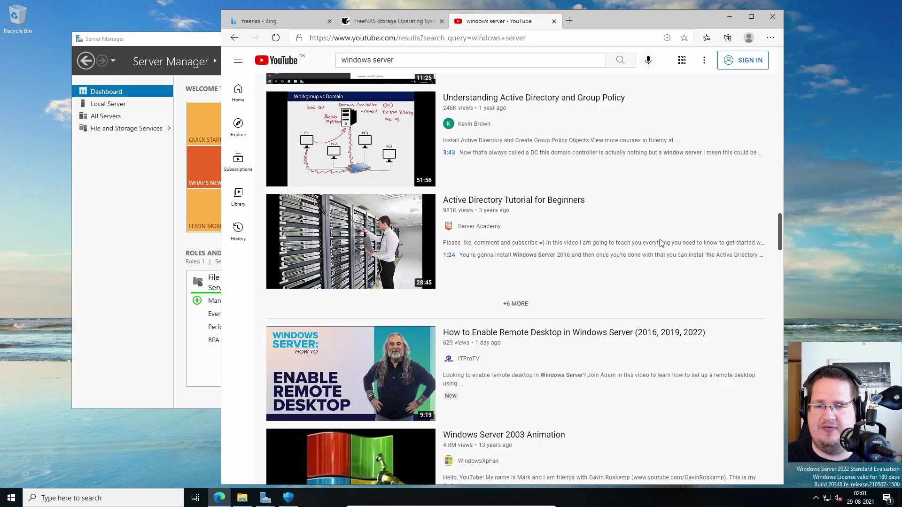
scroll(660, 243, up, 4)
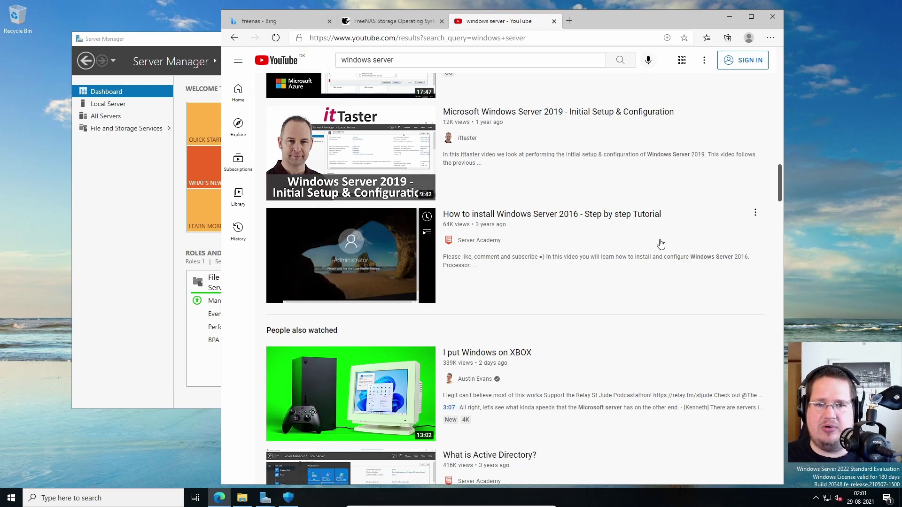
scroll(660, 243, up, 3)
scroll(661, 243, up, 4)
scroll(660, 243, up, 2)
scroll(660, 243, up, 2)
scroll(660, 243, up, 3)
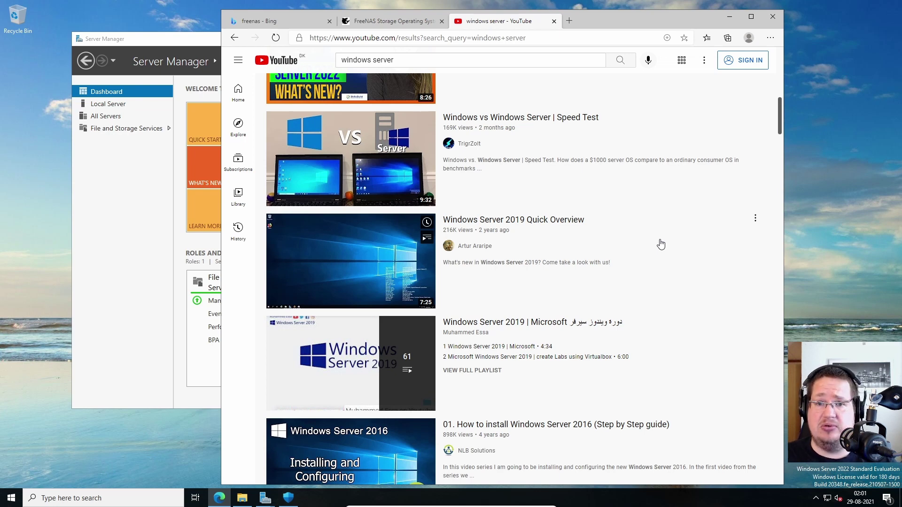
scroll(660, 244, up, 2)
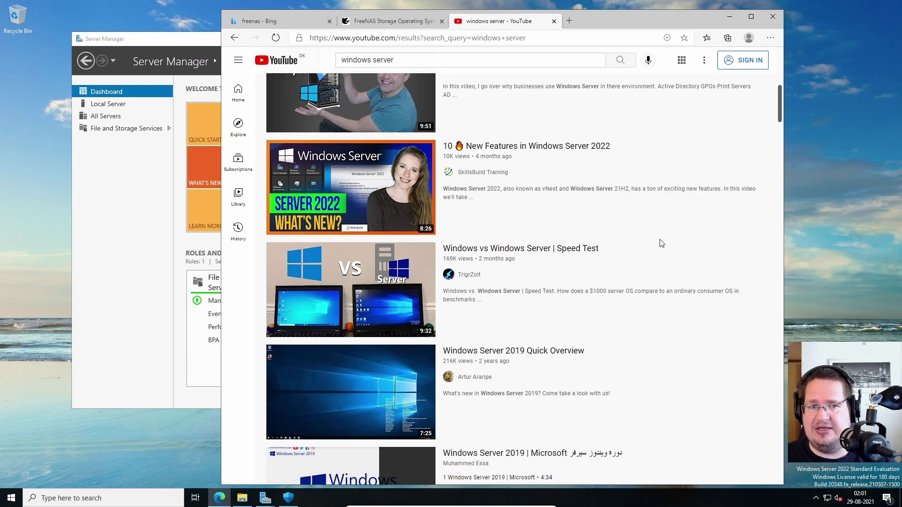
scroll(660, 243, up, 5)
scroll(660, 242, down, 3)
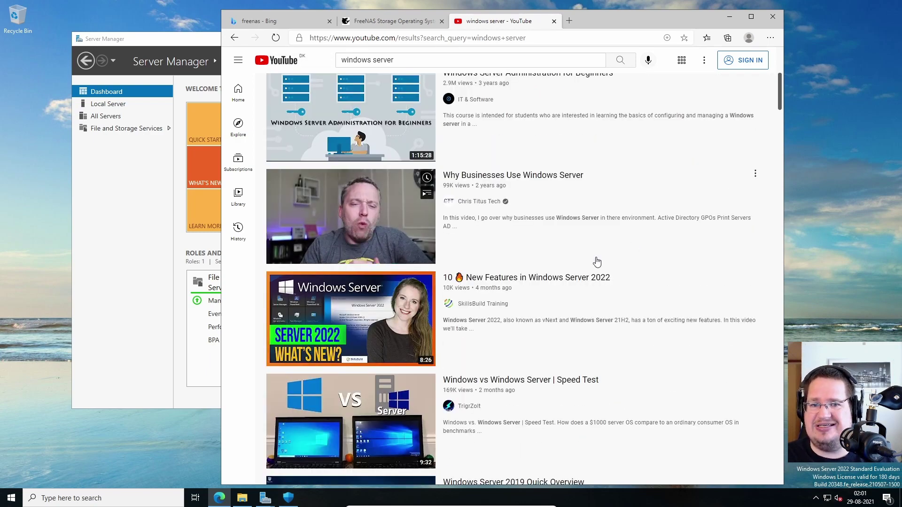
click(158, 230)
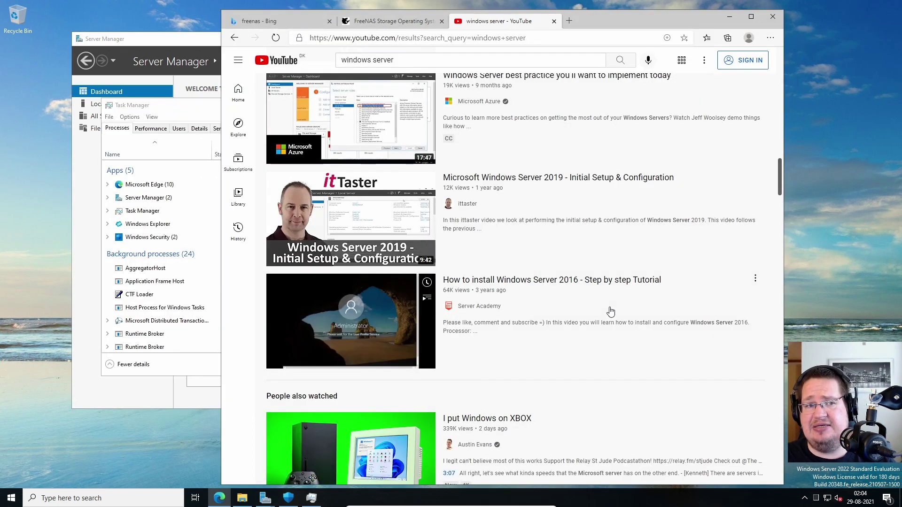
Review Task Manager's running apps and background processes, then bring Server Manager's Dashboard forward.
click(209, 115)
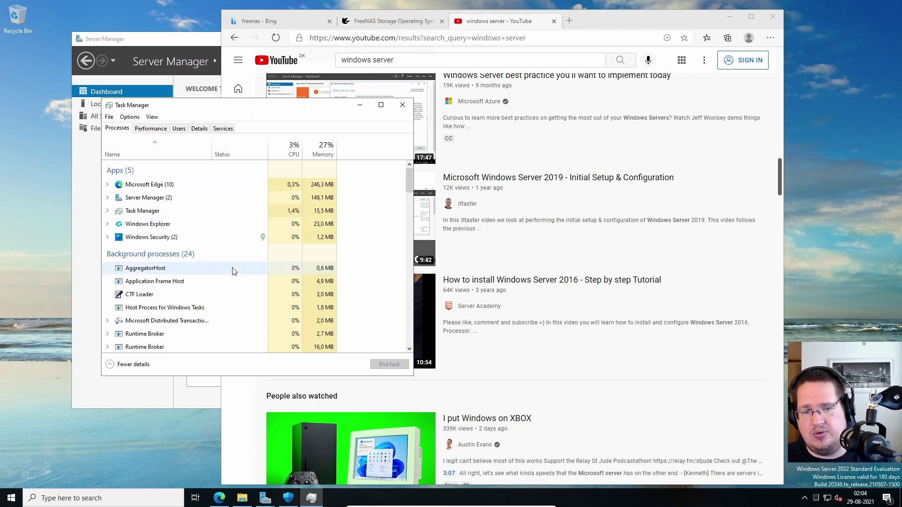
scroll(237, 262, down, 2)
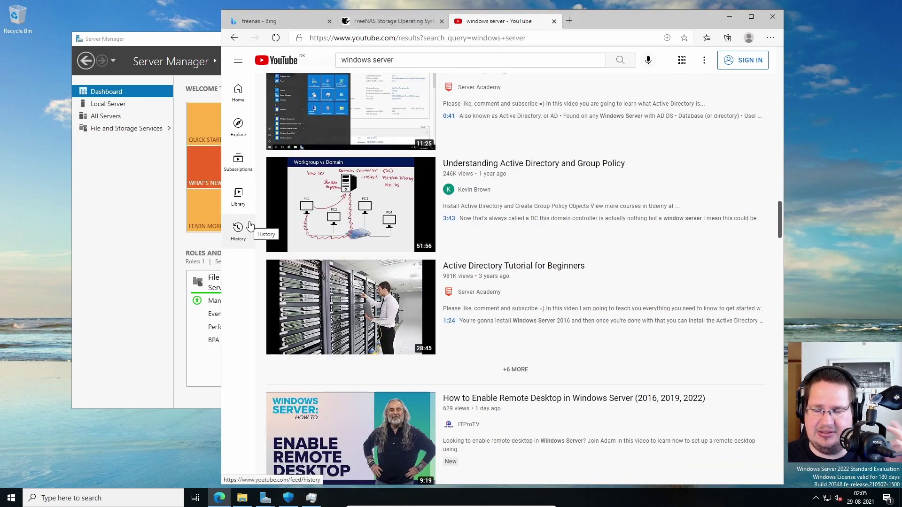
mouse_move(238, 198)
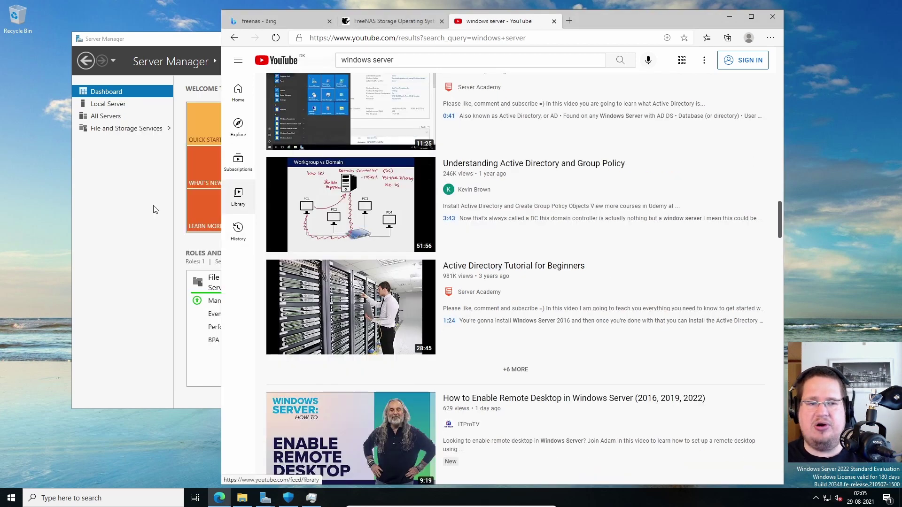
click(137, 210)
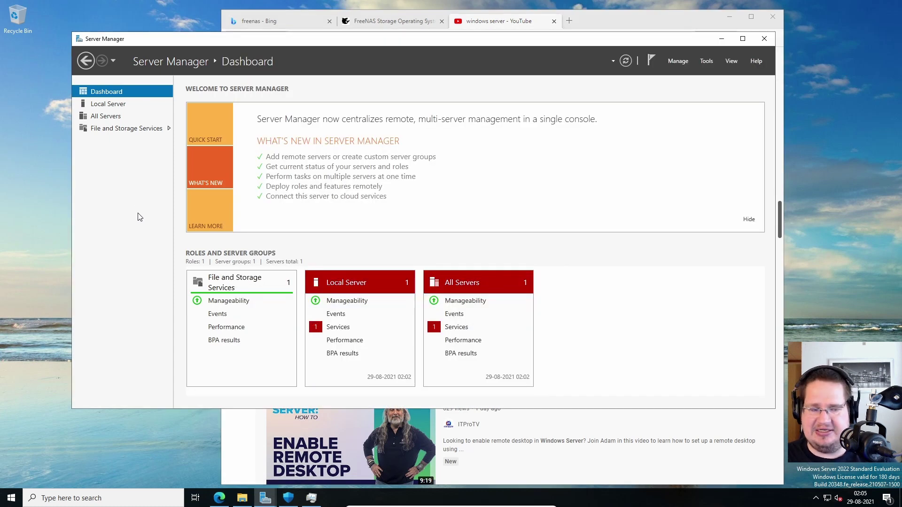